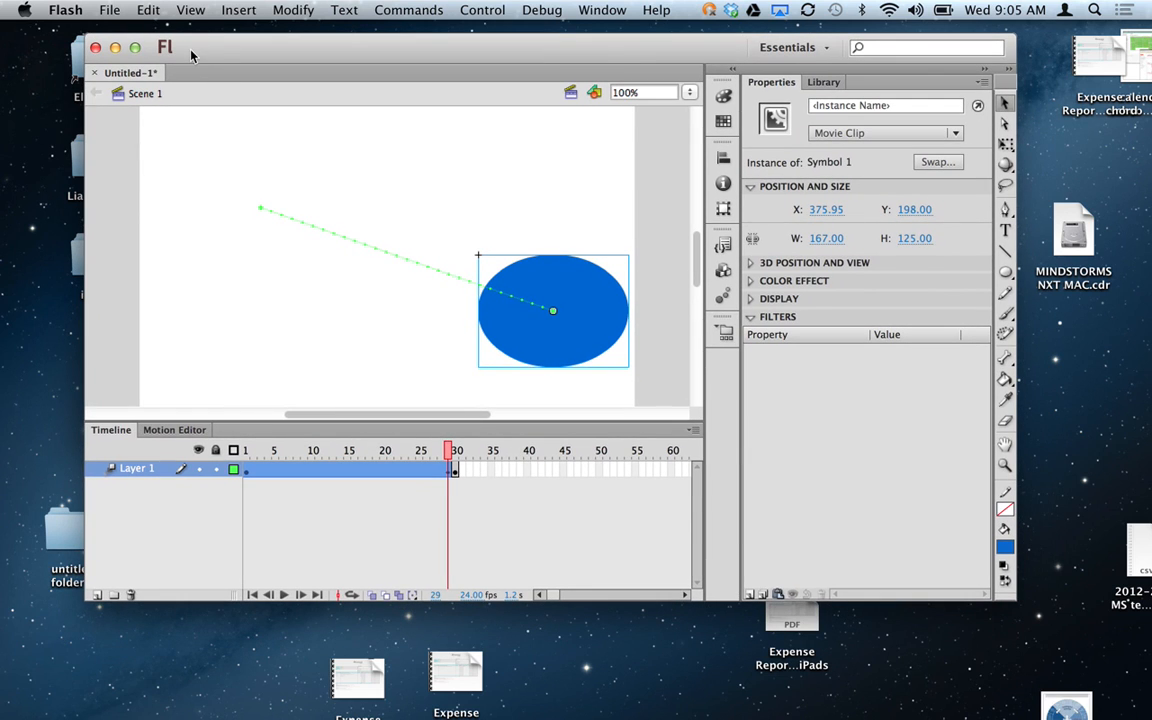
Start exporting the Flash animation as a movie, saving to the Desktop.
{"action": "left_click", "coordinate": [109, 9]}
{"action": "left_click", "coordinate": [110, 8]}
{"action": "left_click", "coordinate": [110, 8]}
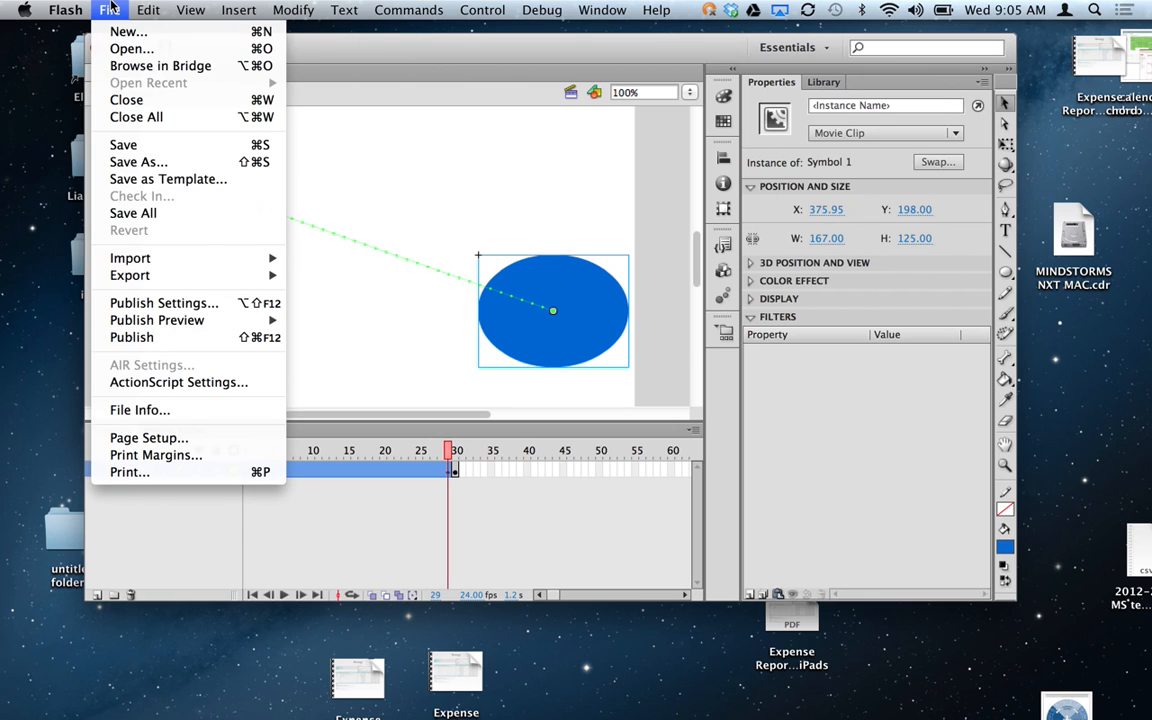
{"action": "mouse_move", "coordinate": [167, 277]}
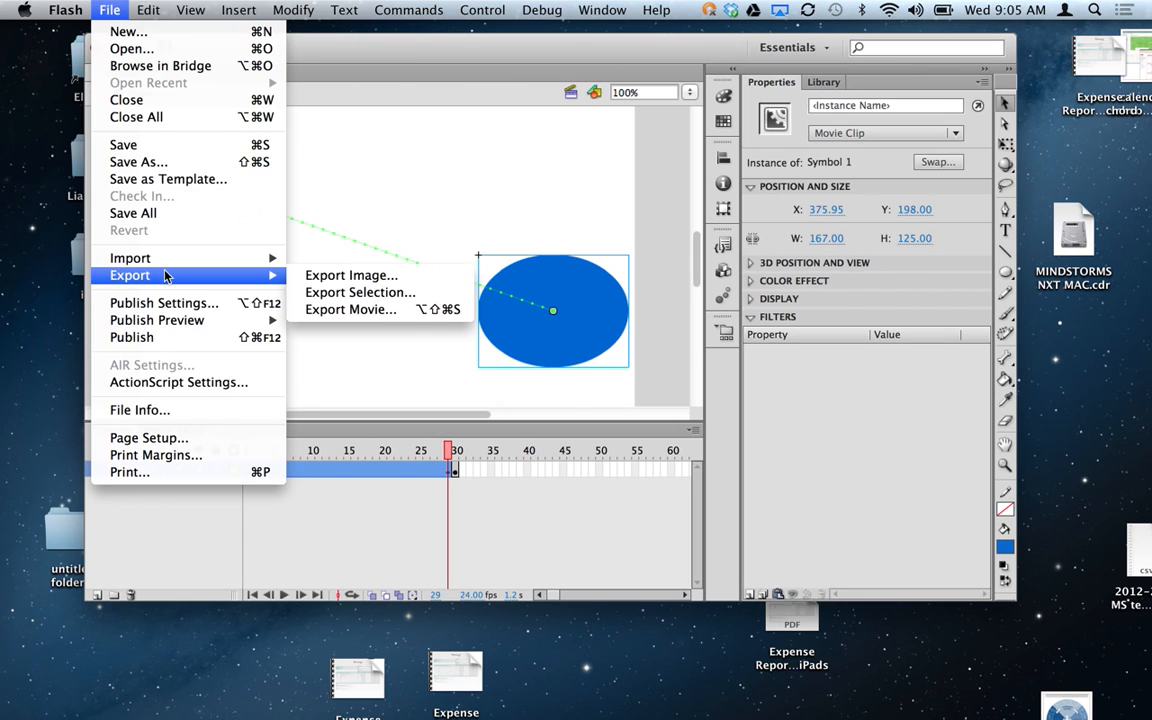
{"action": "left_click", "coordinate": [356, 312]}
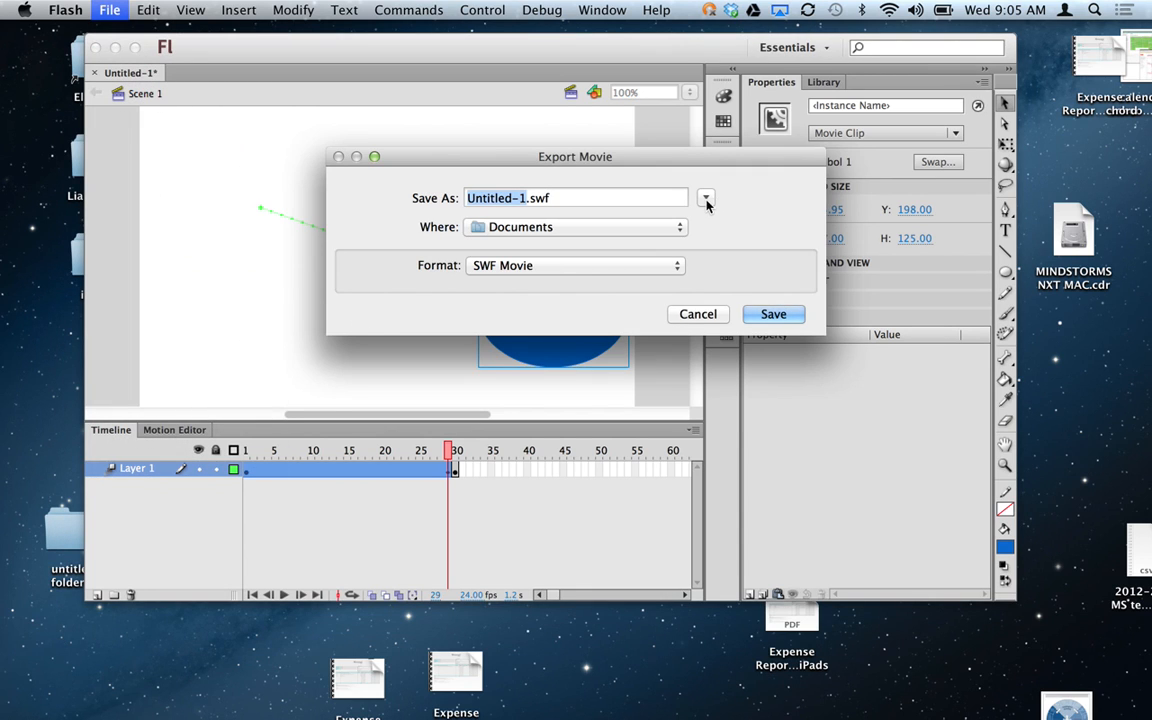
{"action": "left_click", "coordinate": [665, 229]}
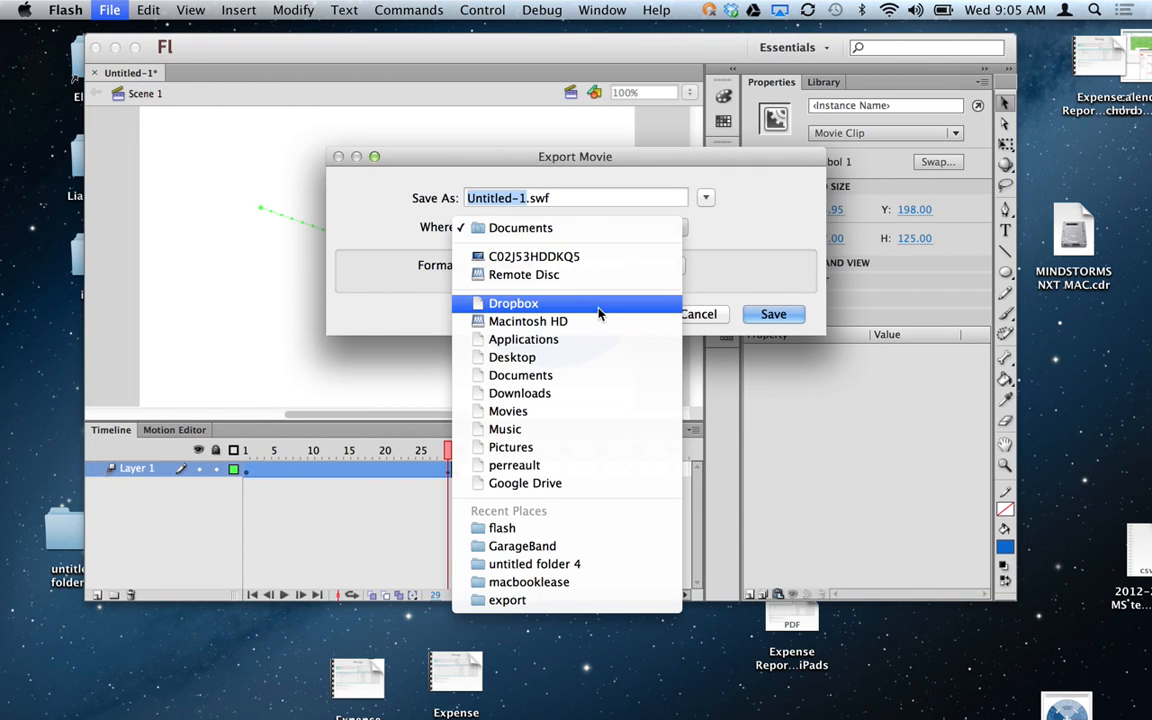
{"action": "left_click", "coordinate": [576, 366]}
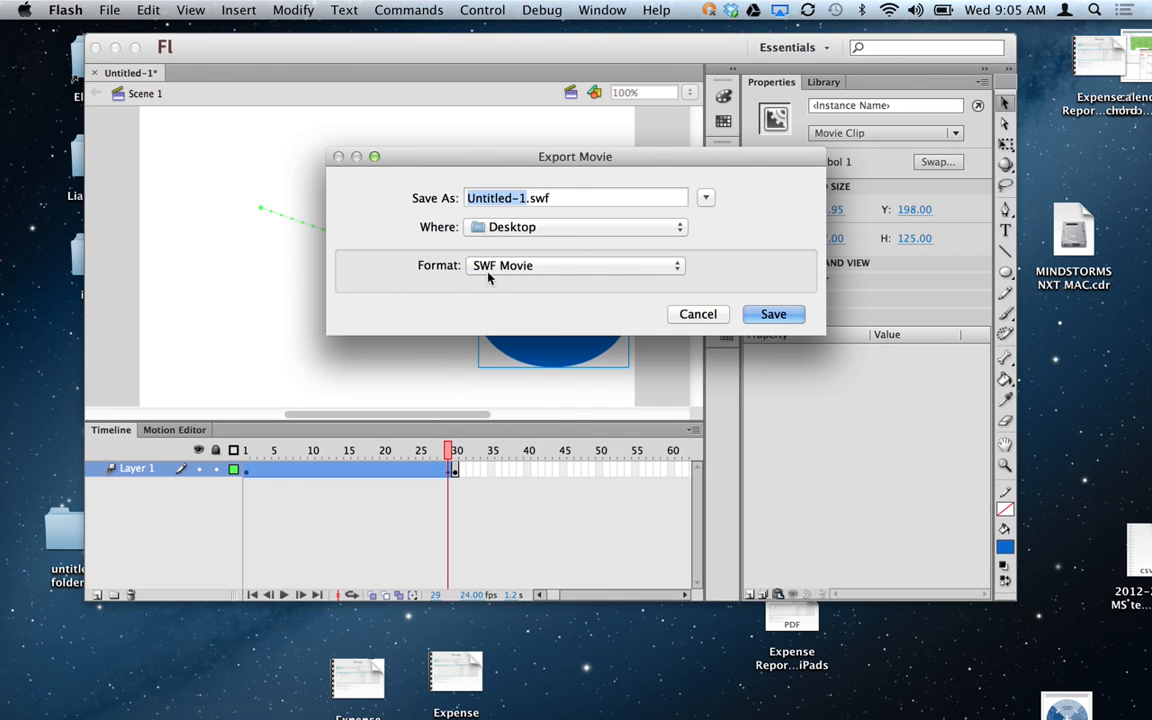
Export it as QuickTime movie part1 with default settings and dismiss the completion message.
{"action": "left_click", "coordinate": [530, 274]}
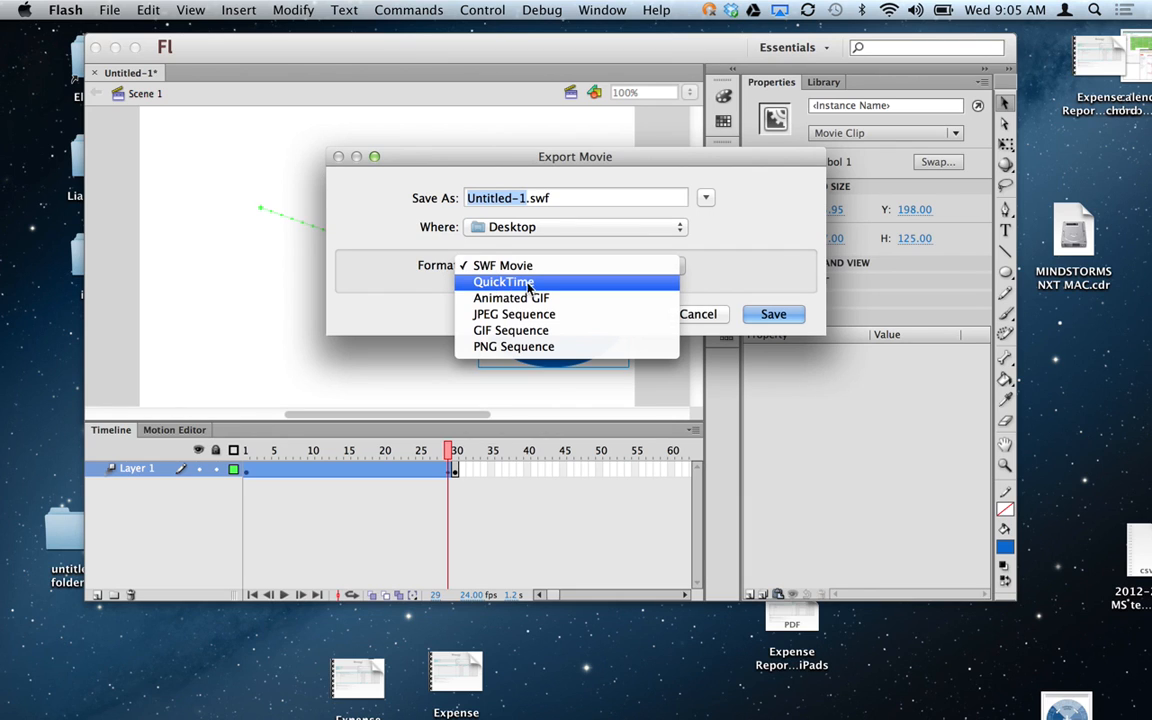
{"action": "left_click", "coordinate": [530, 283]}
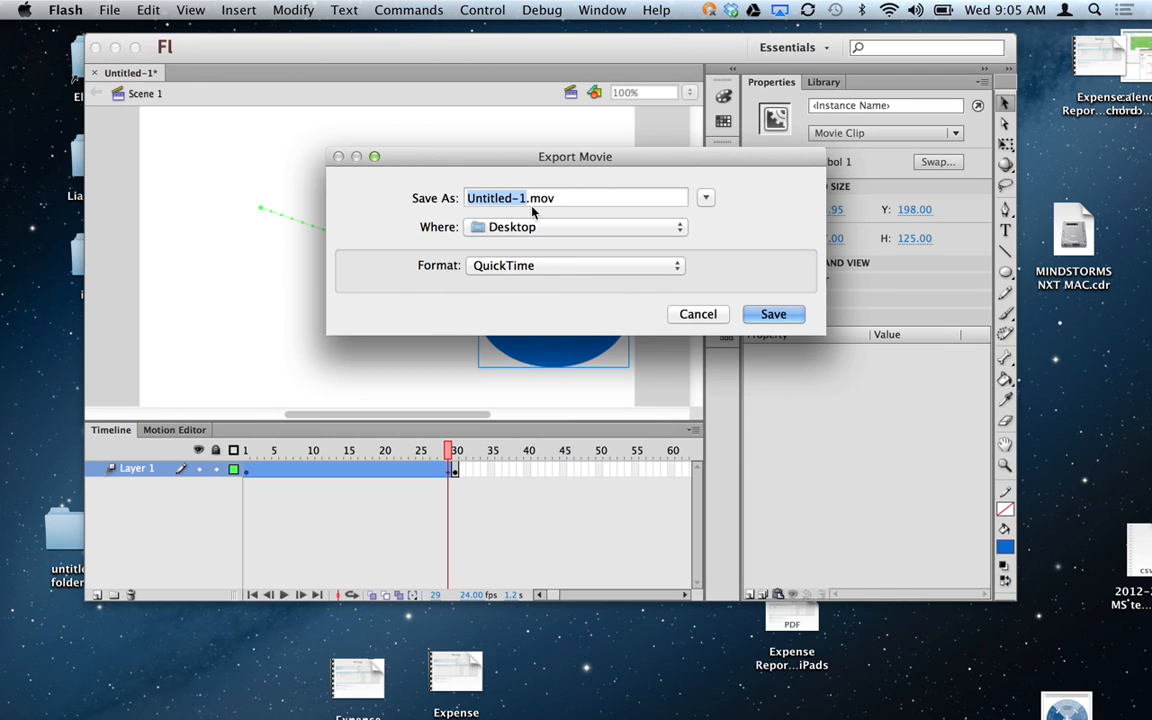
{"action": "type", "text": "part1"}
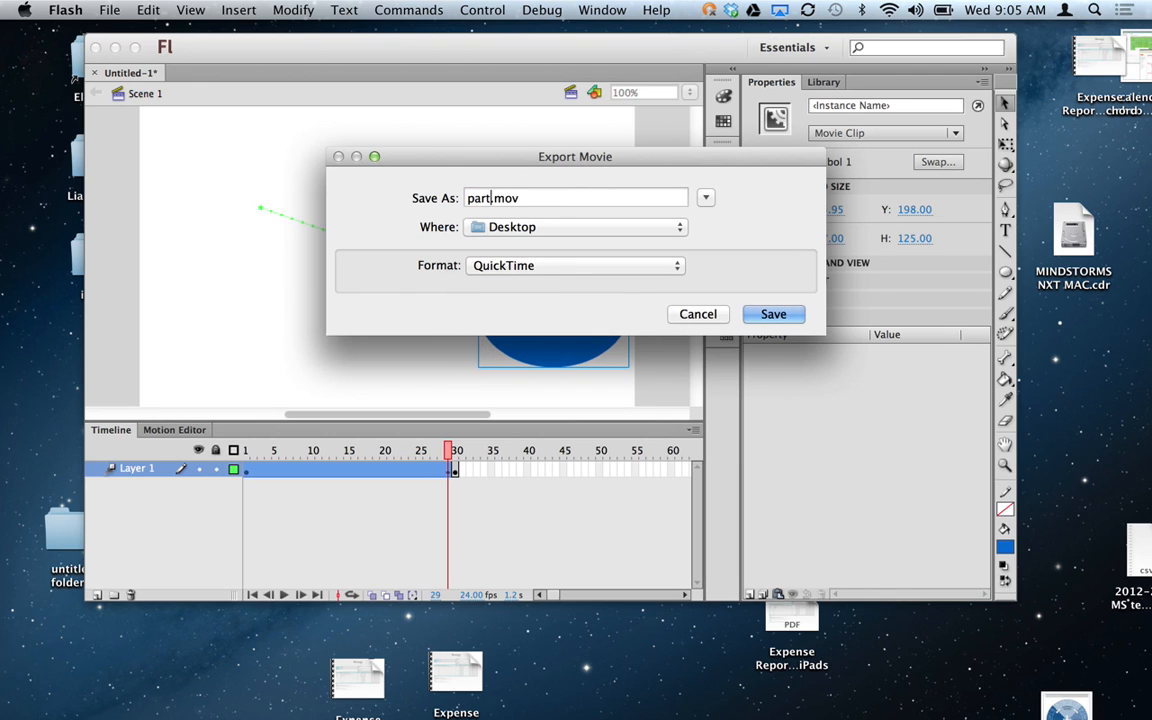
{"action": "left_click", "coordinate": [789, 314]}
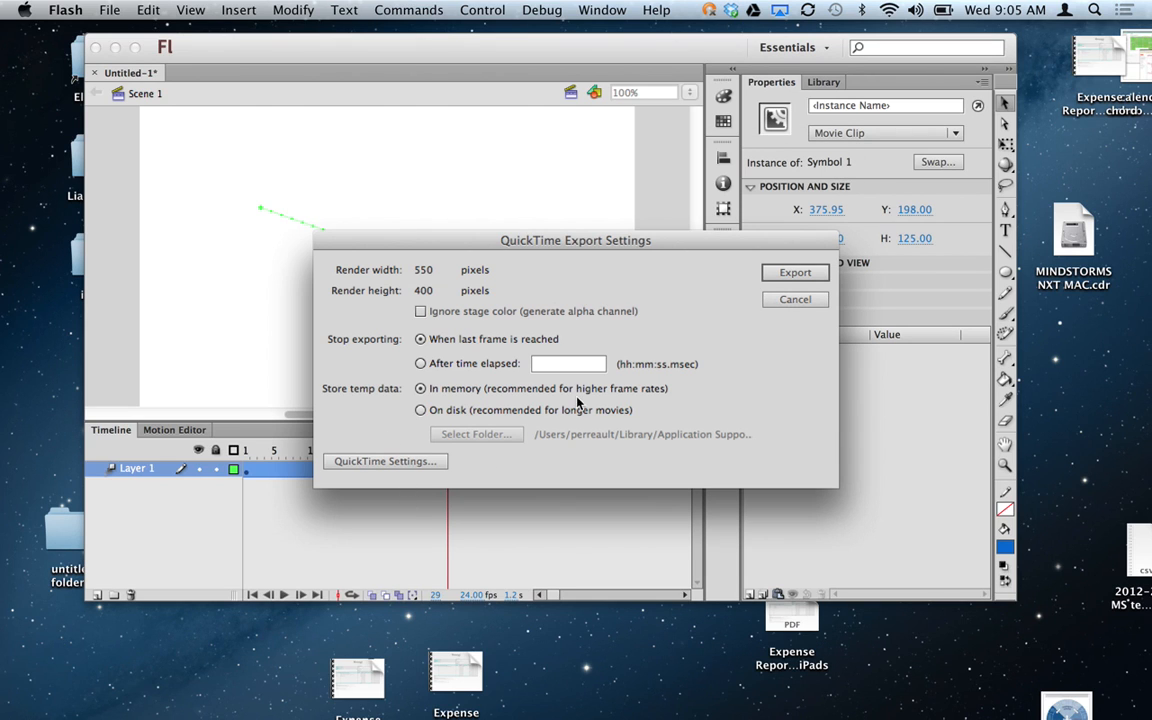
{"action": "left_click", "coordinate": [793, 273]}
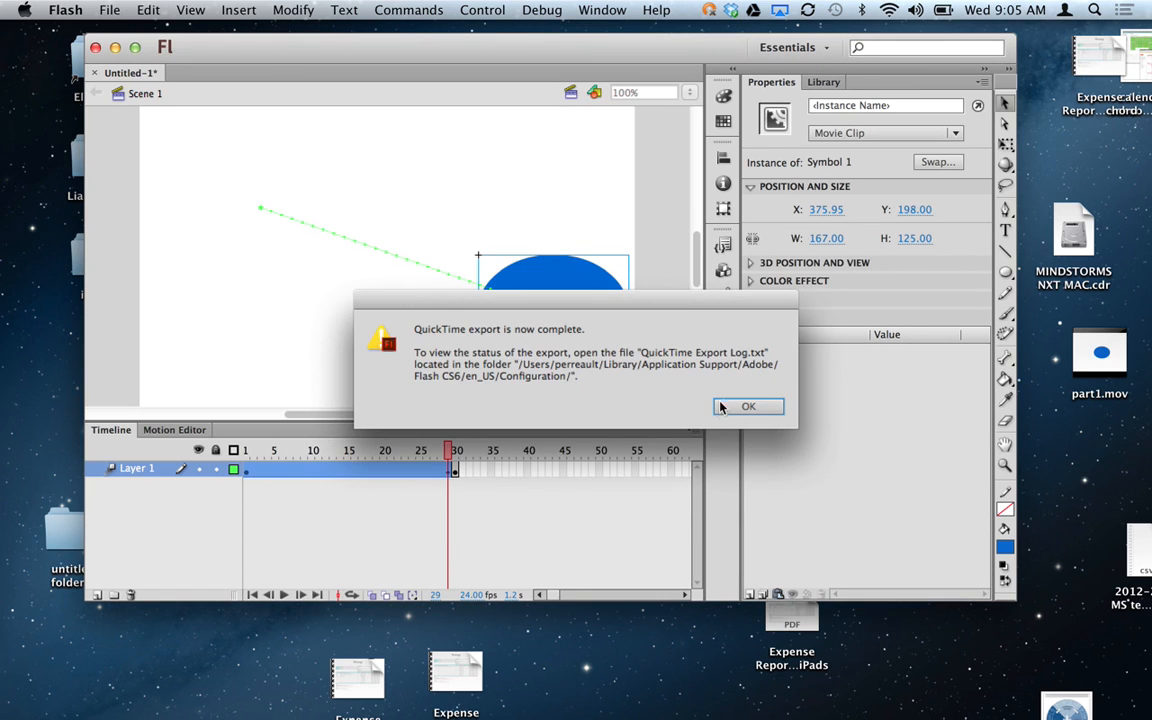
{"action": "left_click", "coordinate": [747, 406]}
At frame 1, move the ellipse to the upper right and end its path at the lower left, then preview.
{"action": "left_click", "coordinate": [245, 469]}
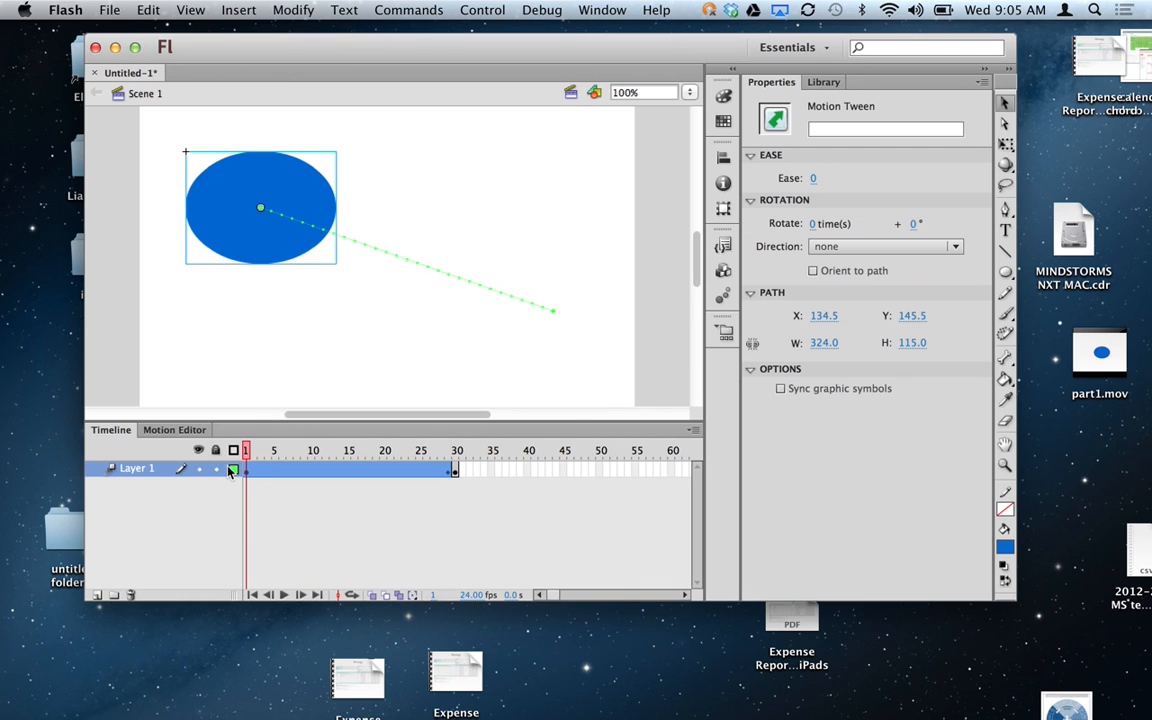
{"action": "left_click_drag", "start_coordinate": [263, 213], "coordinate": [521, 172]}
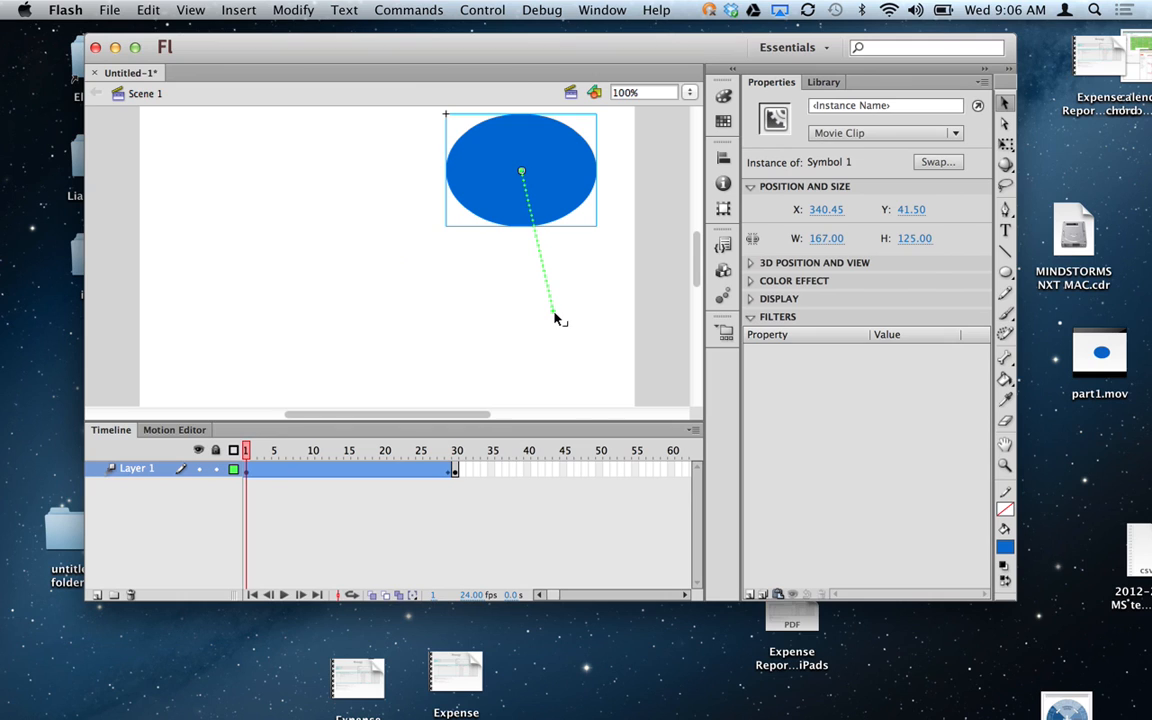
{"action": "left_click_drag", "start_coordinate": [556, 322], "coordinate": [187, 367]}
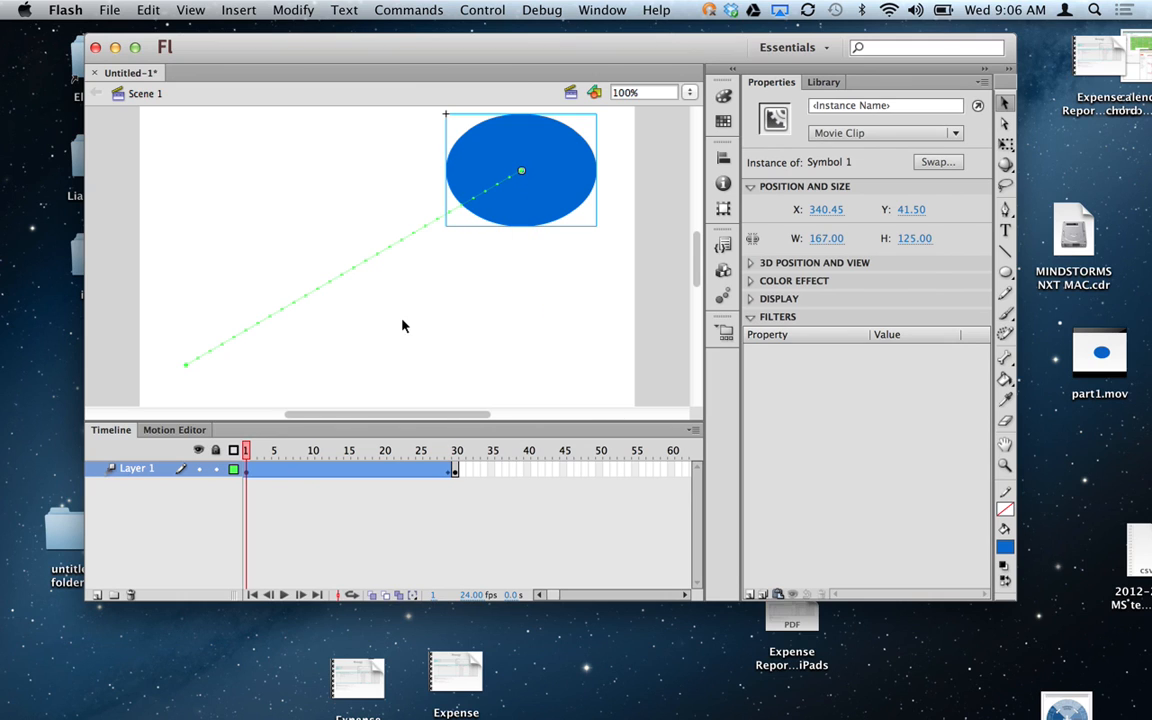
{"action": "left_click_drag", "start_coordinate": [245, 454], "coordinate": [221, 446]}
{"action": "left_click", "coordinate": [104, 9]}
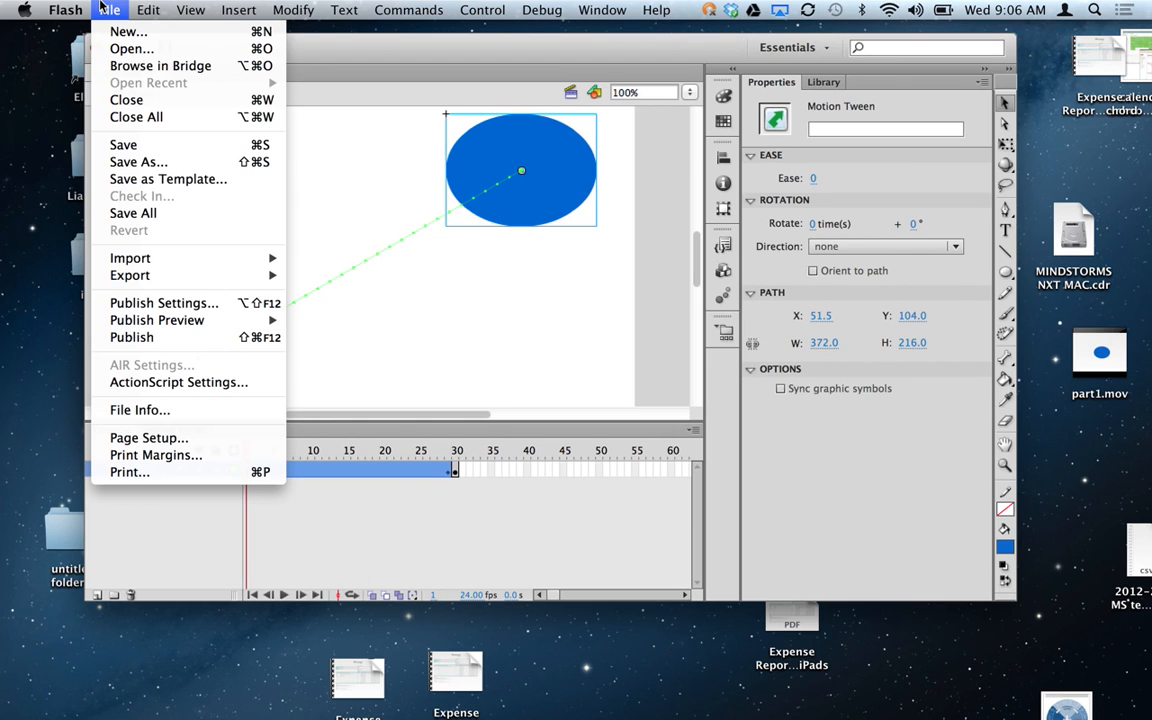
Start a movie export of the revised animation and set the format to QuickTime.
{"action": "mouse_move", "coordinate": [159, 275]}
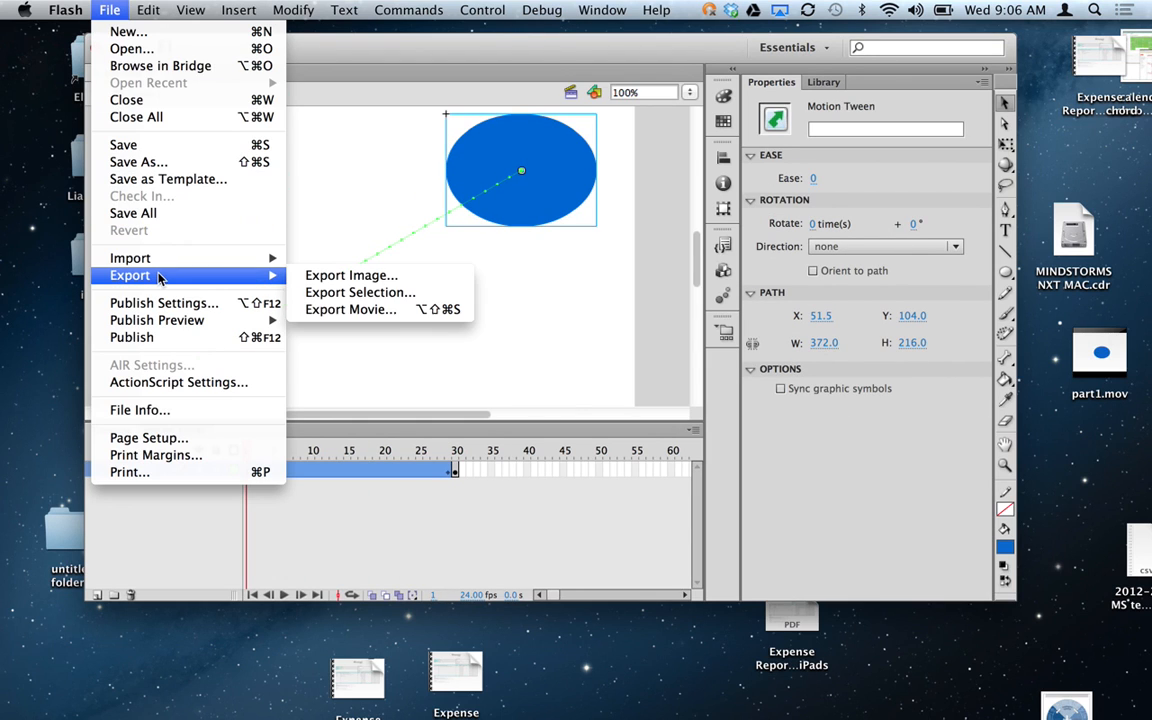
{"action": "left_click", "coordinate": [368, 312]}
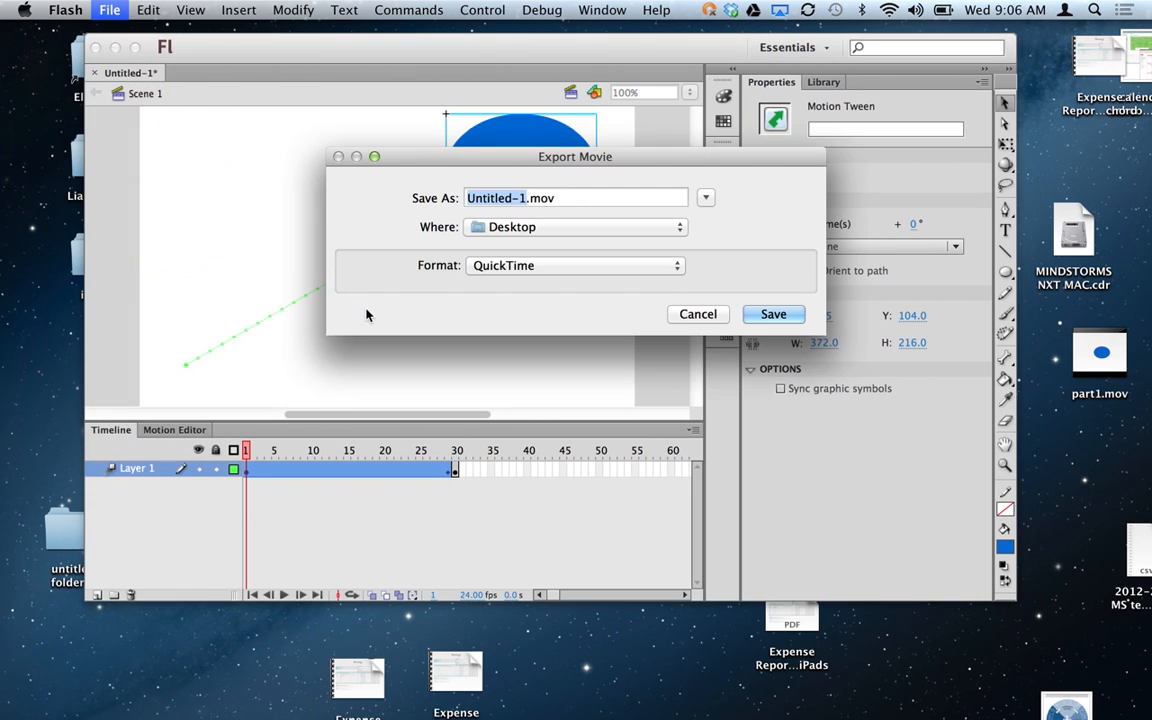
{"action": "left_click", "coordinate": [497, 267]}
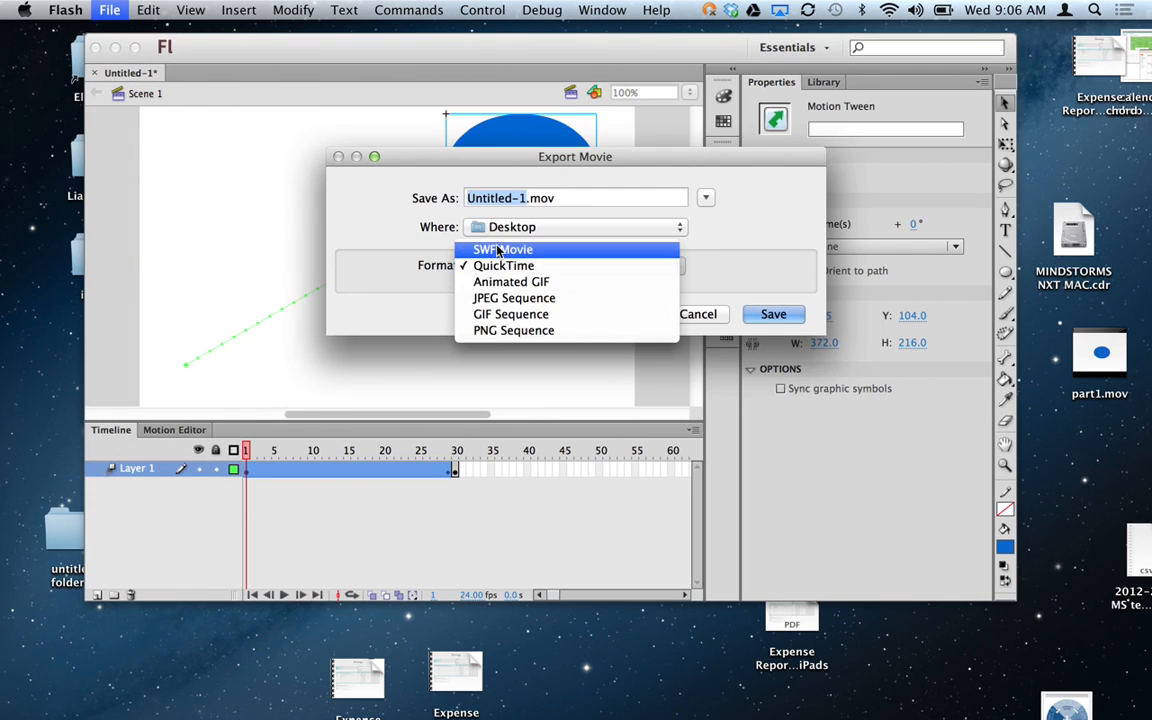
{"action": "left_click", "coordinate": [503, 249]}
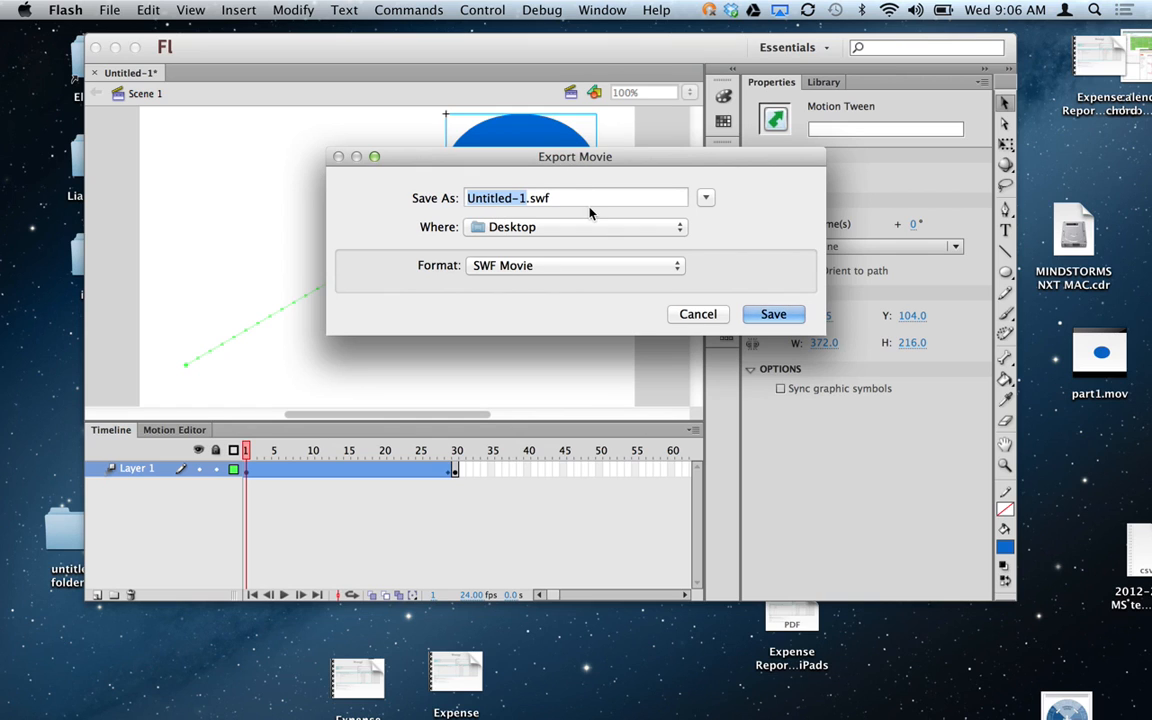
{"action": "left_click", "coordinate": [510, 265]}
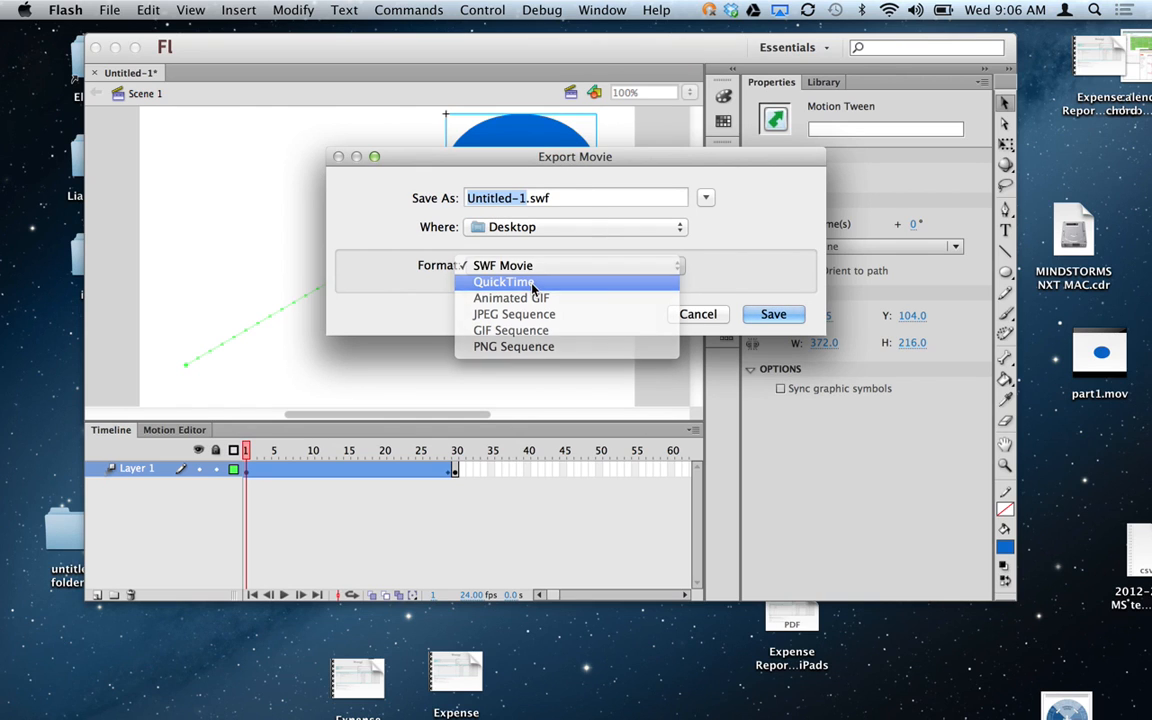
{"action": "left_click", "coordinate": [533, 283]}
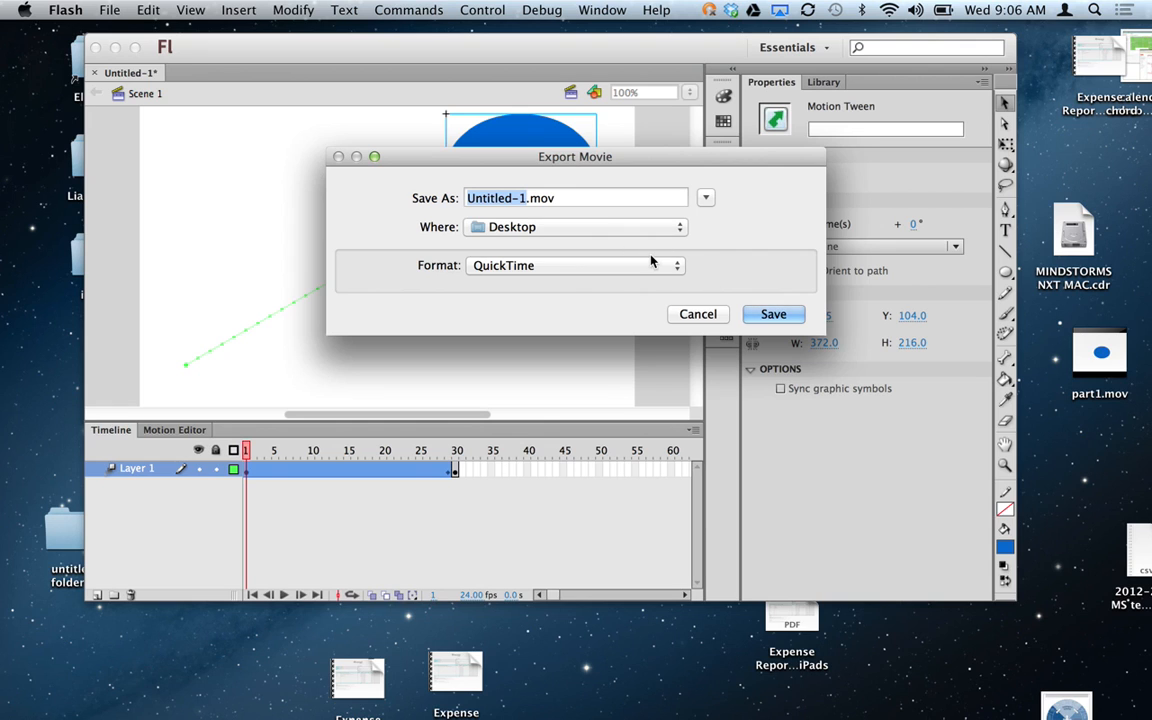
Name the export part2, export it to the Desktop, and bring up Launchpad.
{"action": "type", "text": "part"}
{"action": "key", "text": "Return"}
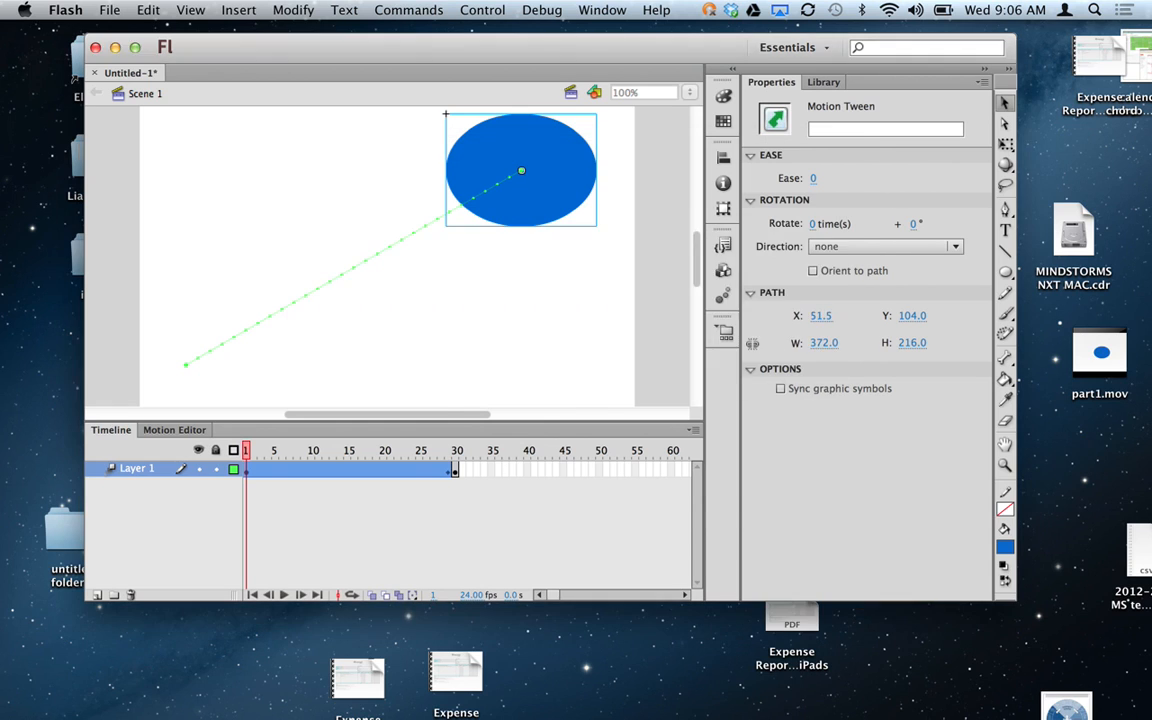
{"action": "left_click", "coordinate": [815, 269]}
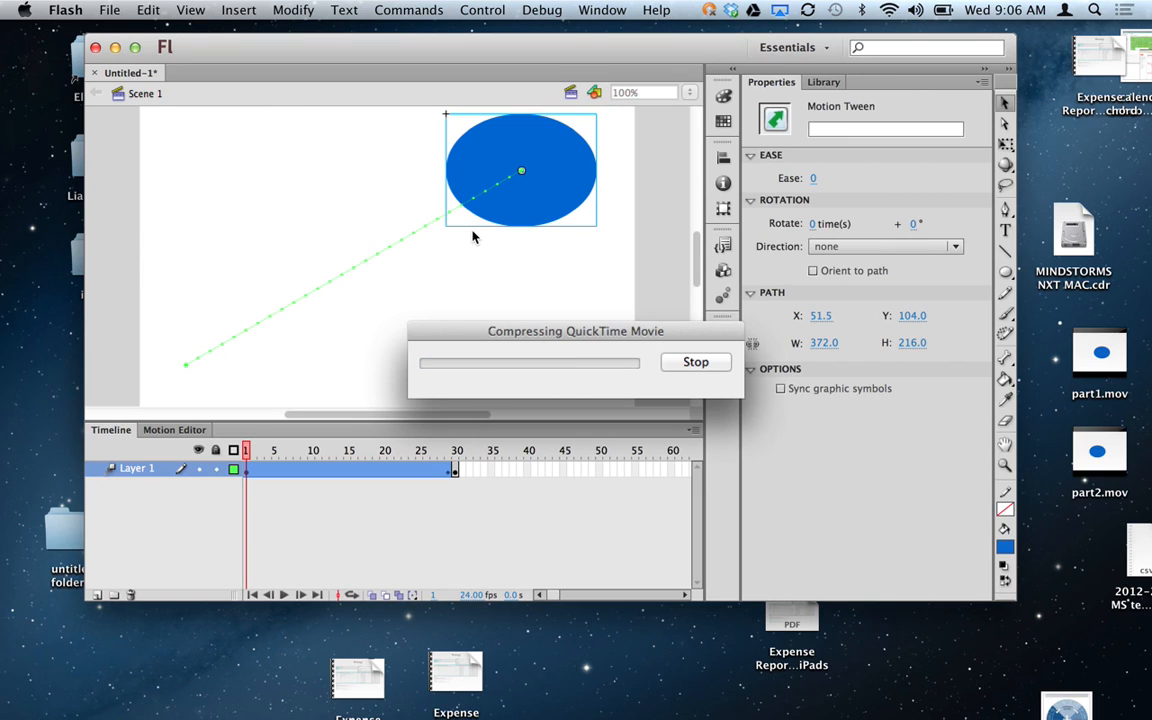
{"action": "key", "text": "F4"}
Launch iMovie by searching 'imov' and dismiss Flash's export-complete message.
{"action": "type", "text": "imov"}
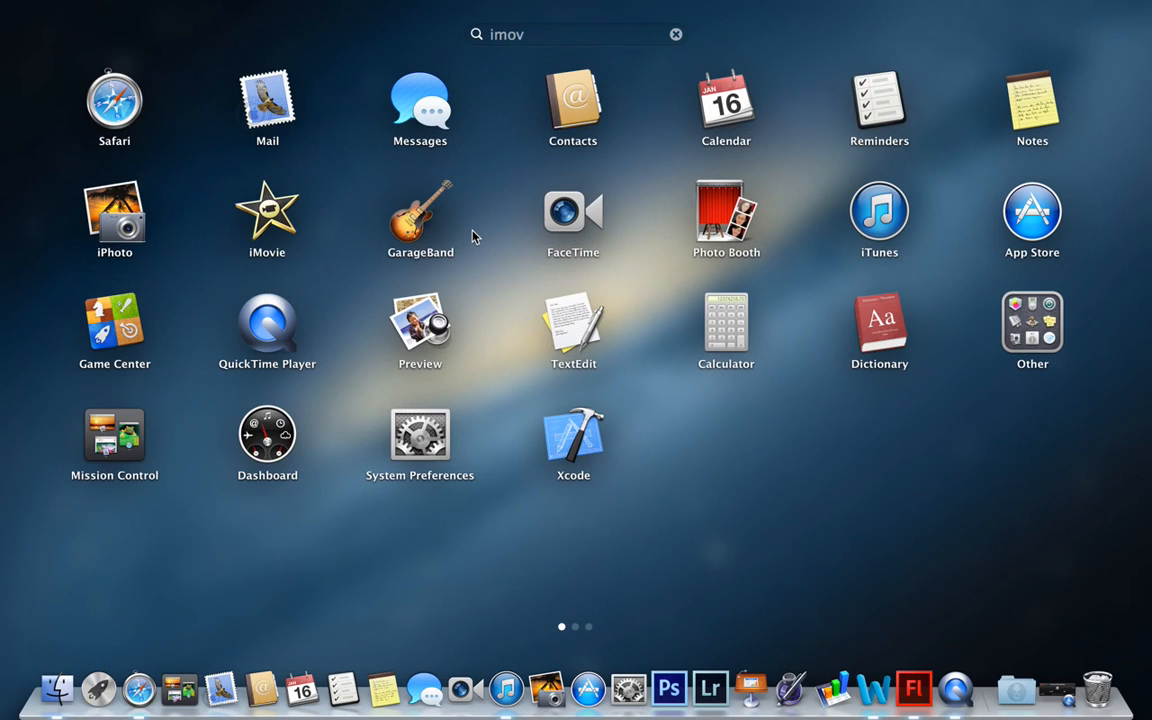
{"action": "key", "text": "Return"}
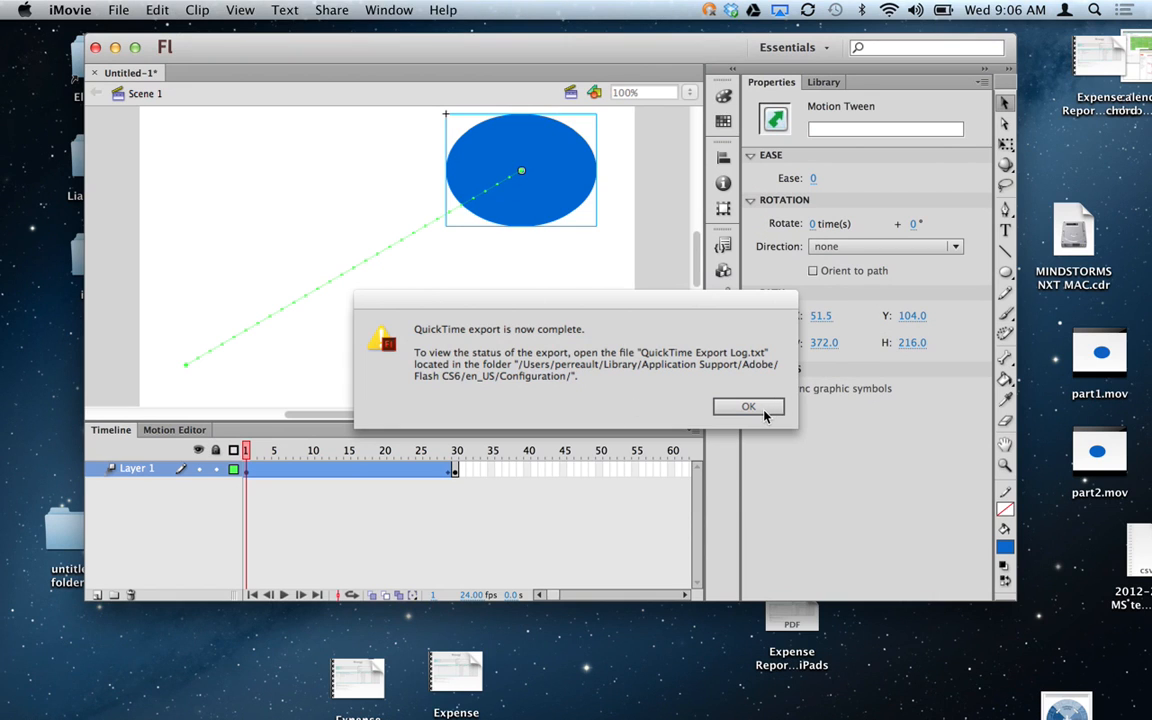
{"action": "left_click", "coordinate": [763, 412]}
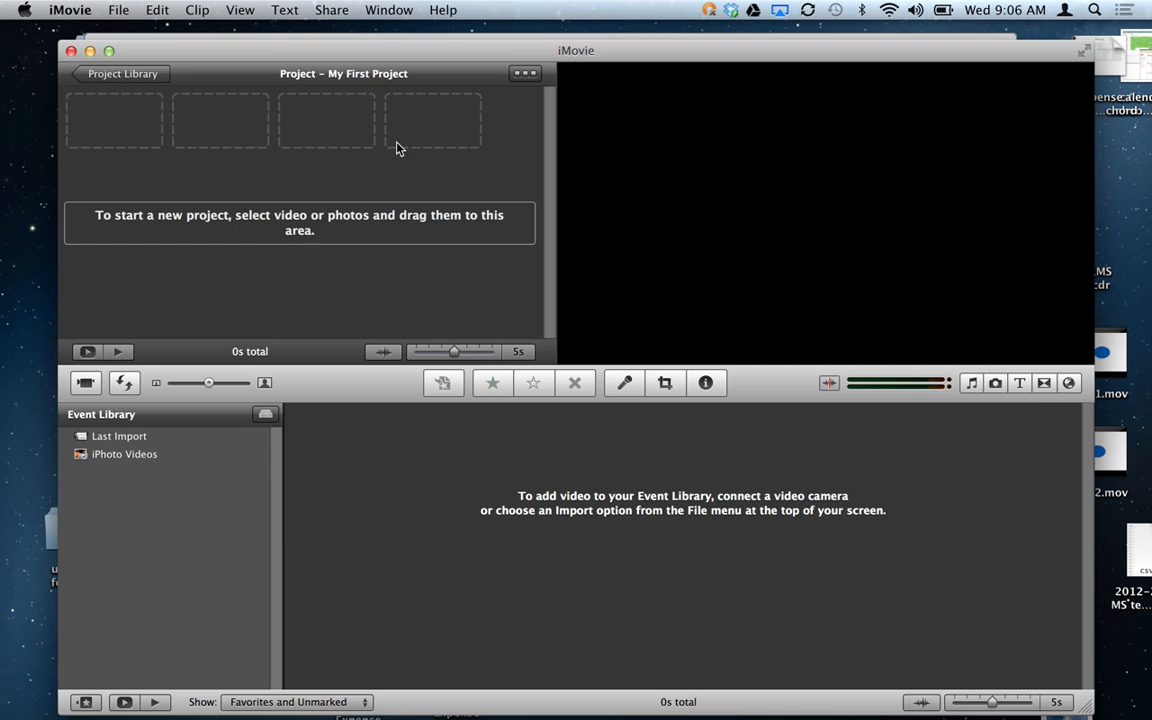
Import movies at Large 960x540, selecting part1.mov and part2.mov on the Desktop.
{"action": "left_click", "coordinate": [116, 10]}
{"action": "mouse_move", "coordinate": [145, 139]}
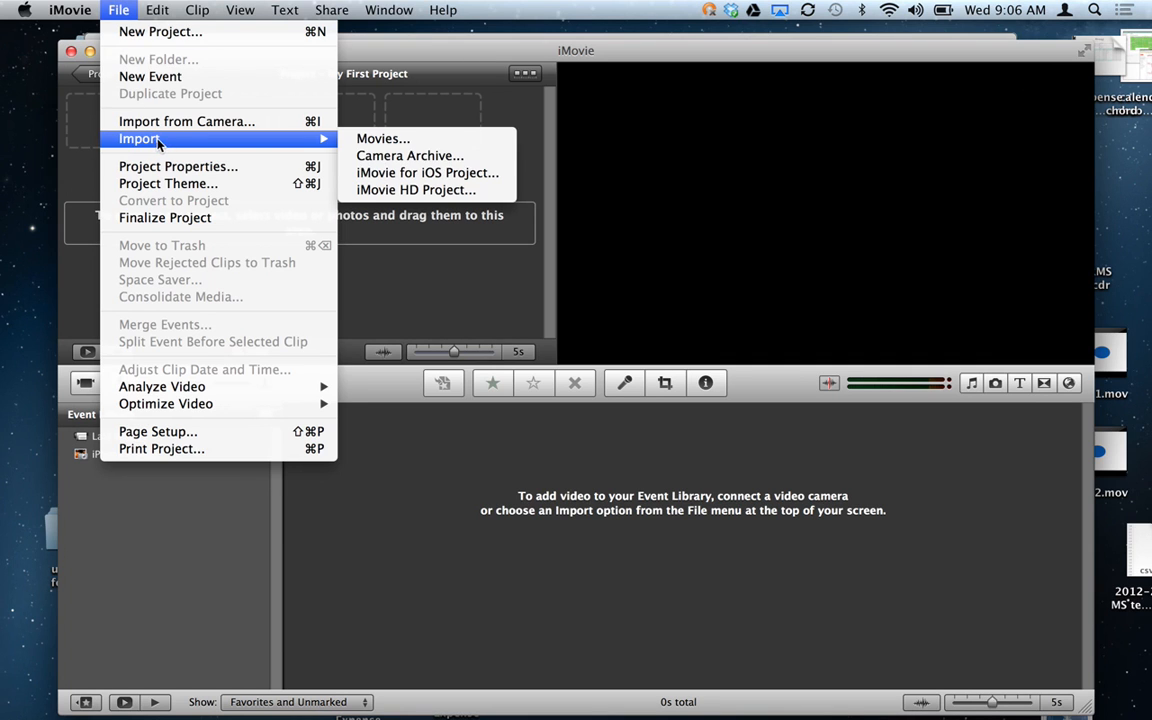
{"action": "left_click", "coordinate": [373, 142]}
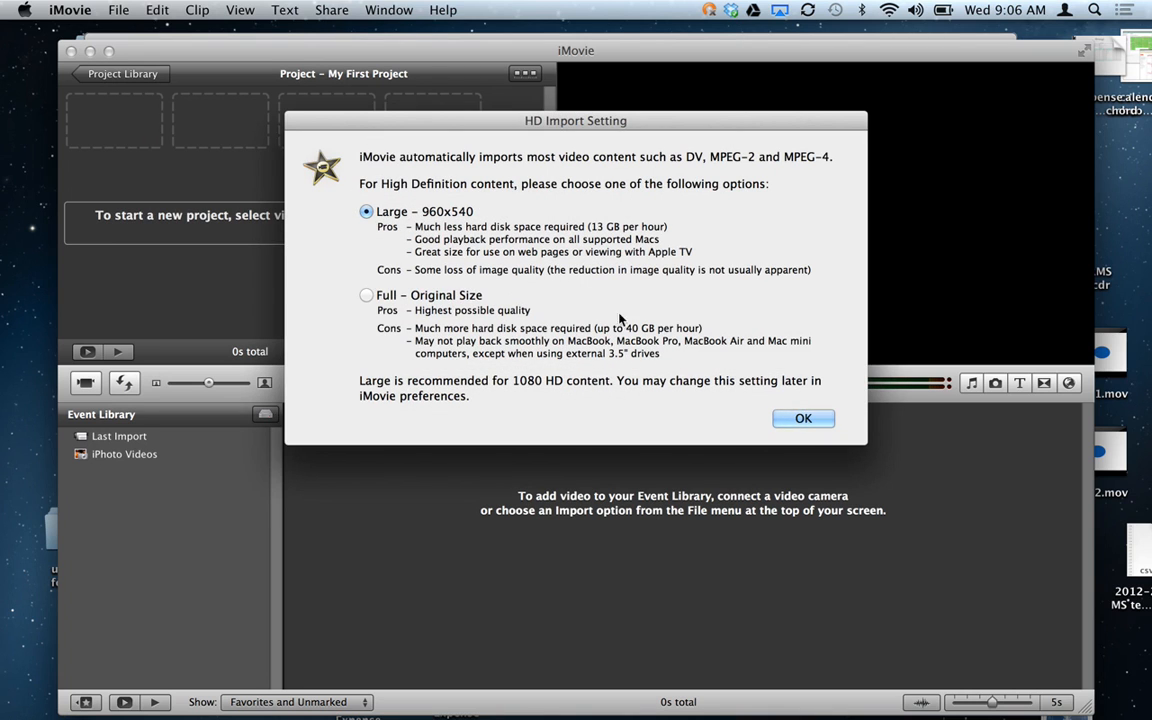
{"action": "left_click", "coordinate": [803, 418]}
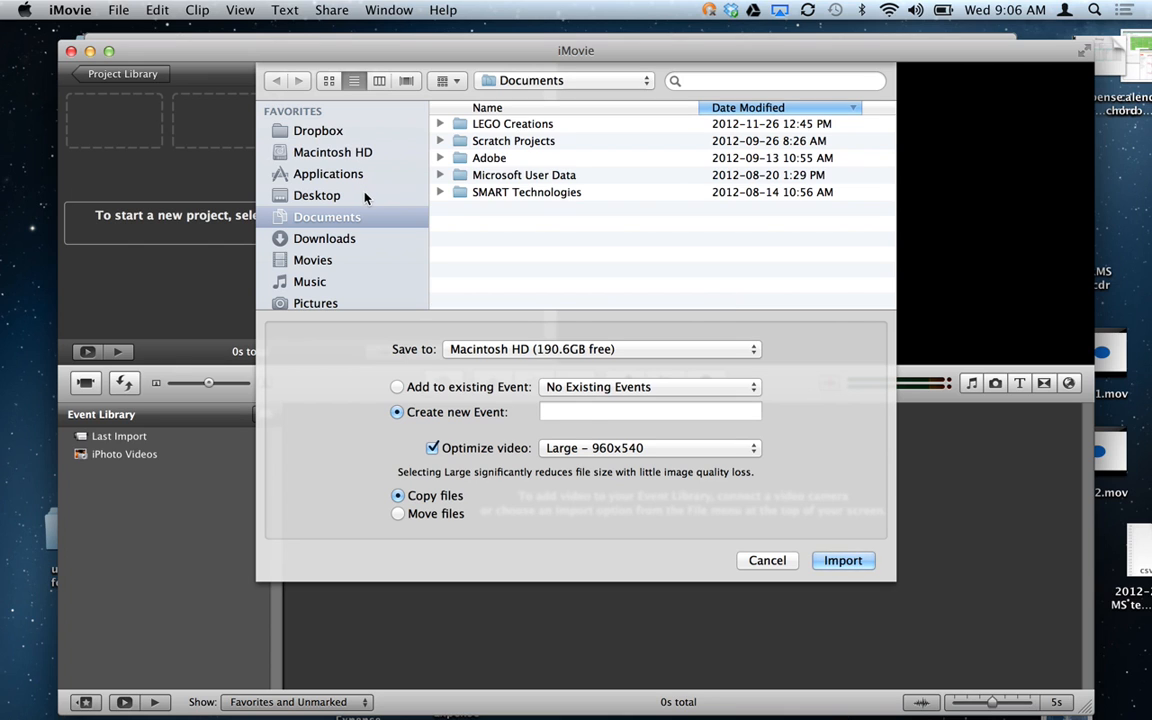
{"action": "left_click", "coordinate": [367, 197]}
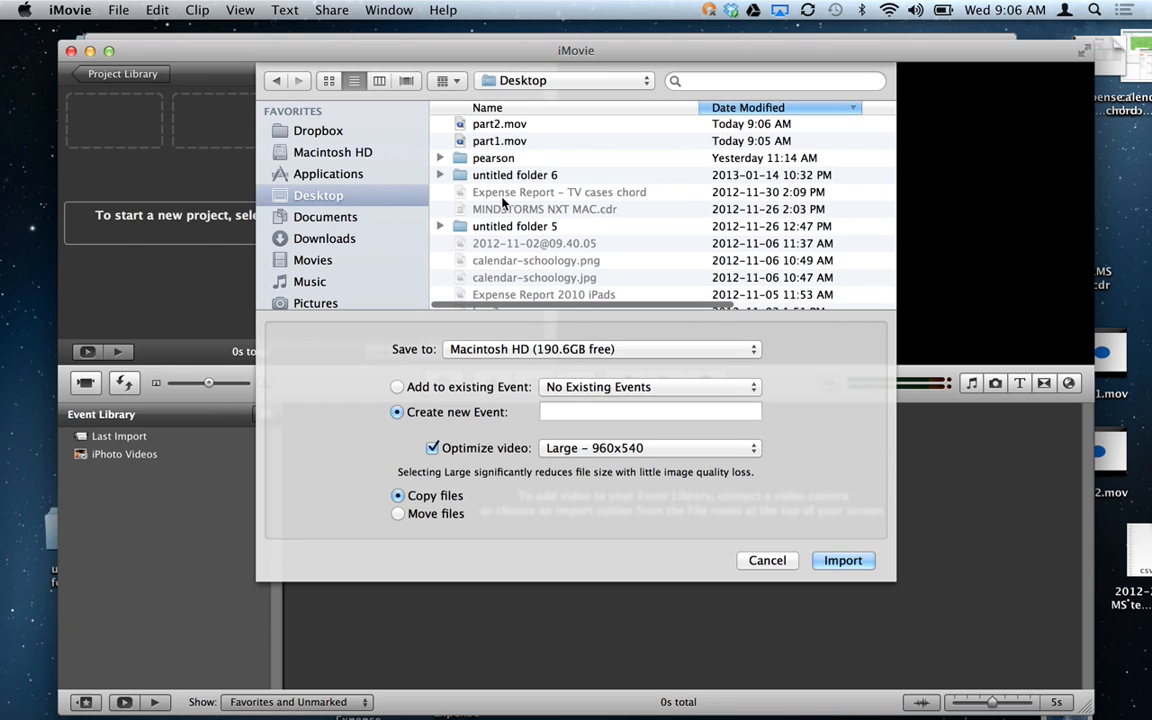
{"action": "left_click", "coordinate": [532, 123]}
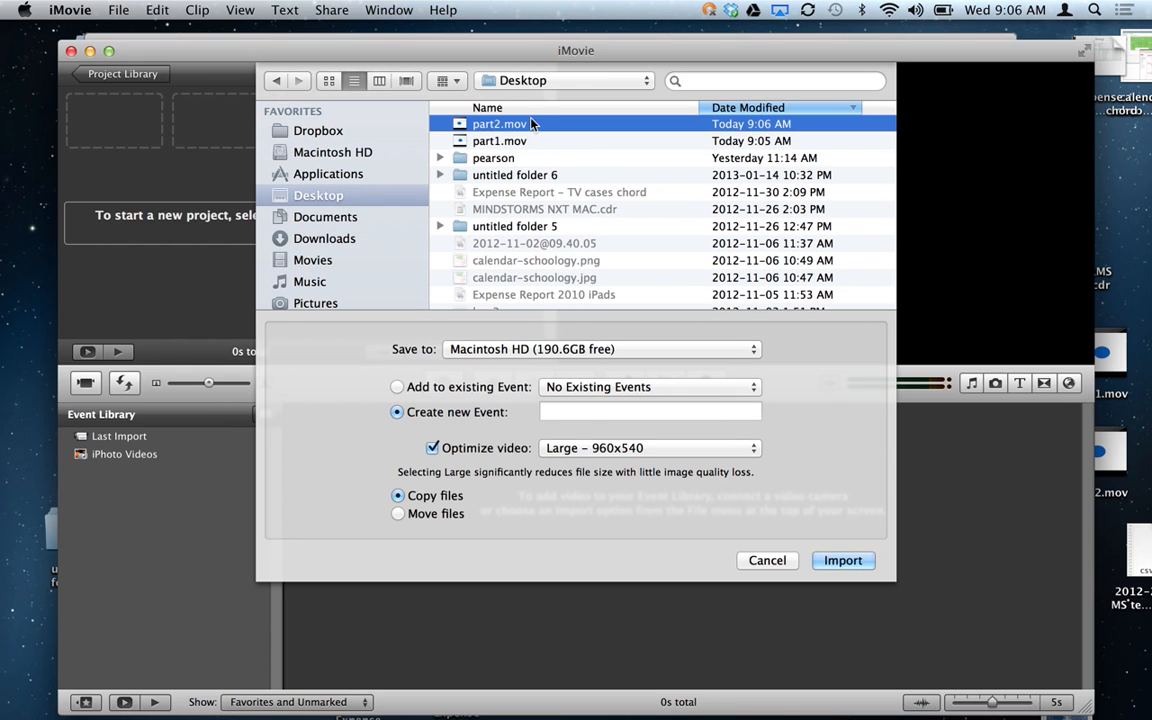
{"action": "left_click", "coordinate": [527, 142], "text": "shift"}
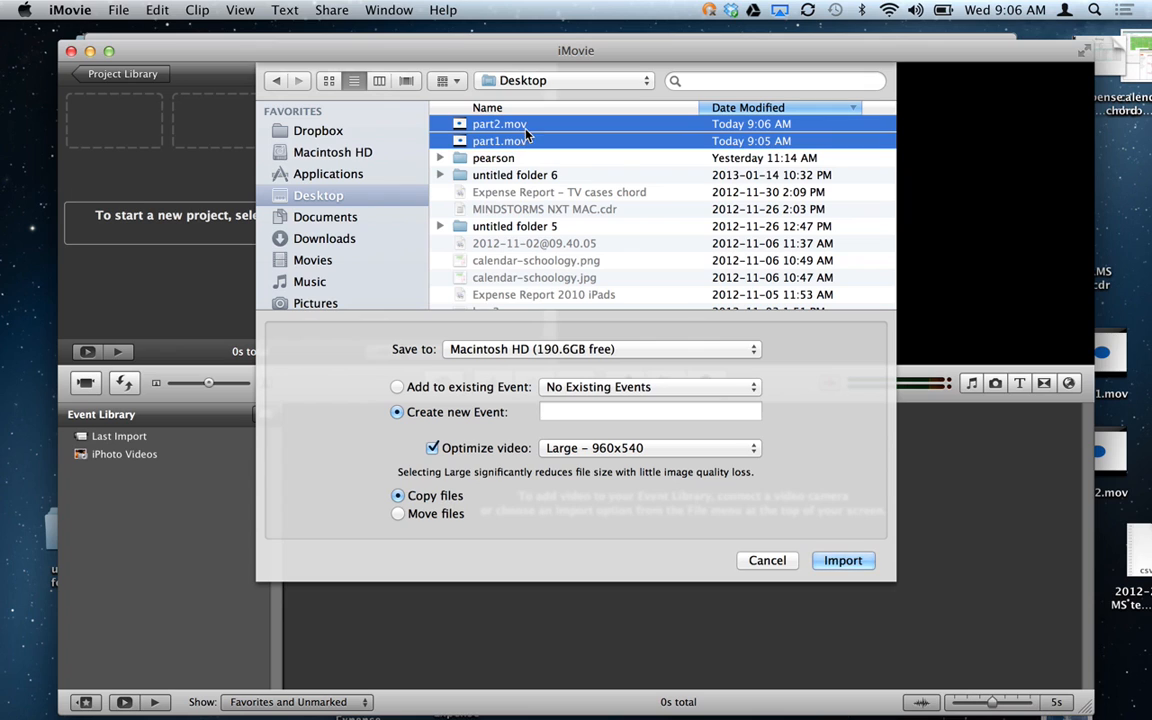
{"action": "left_click", "coordinate": [537, 176]}
{"action": "left_click", "coordinate": [476, 124]}
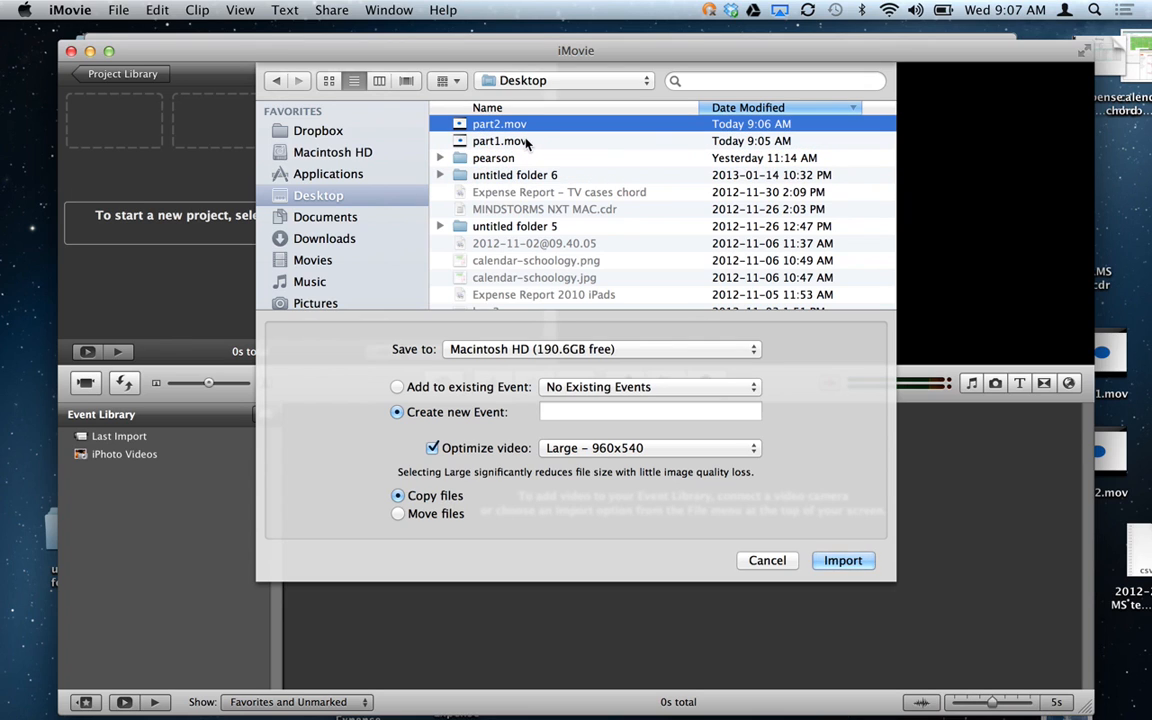
{"action": "left_click", "coordinate": [527, 143], "text": "shift"}
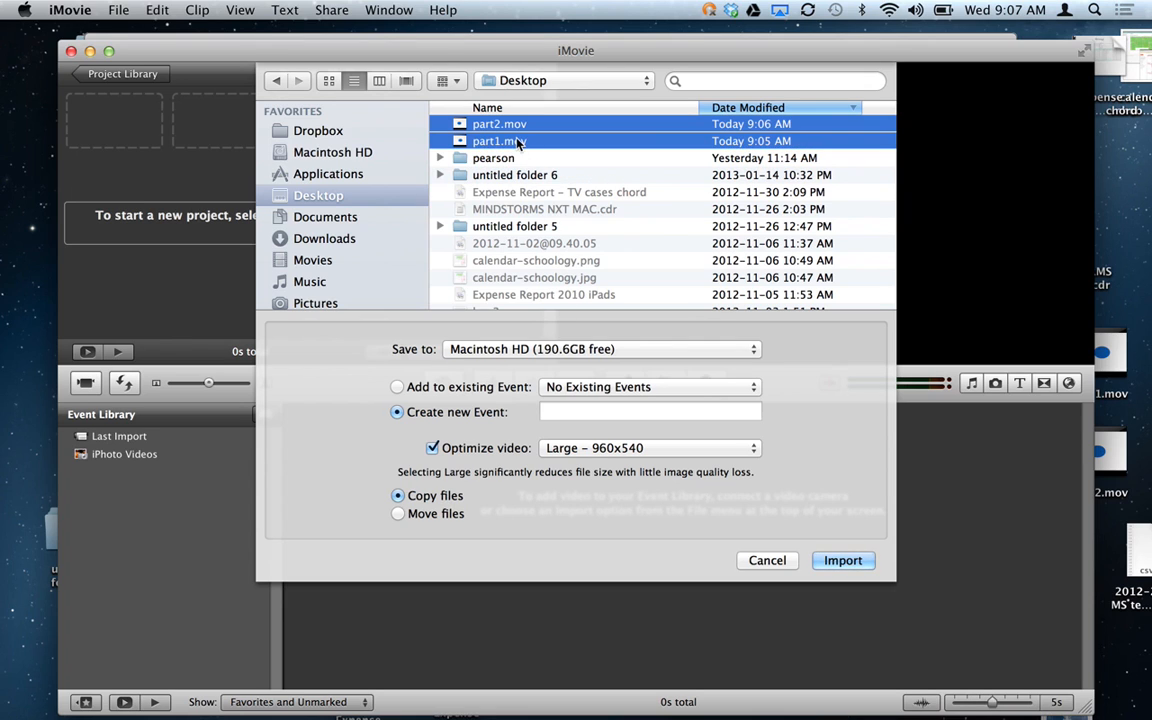
Import both movies into a new event named 'Mid Summer Nights'.
{"action": "left_click", "coordinate": [582, 410]}
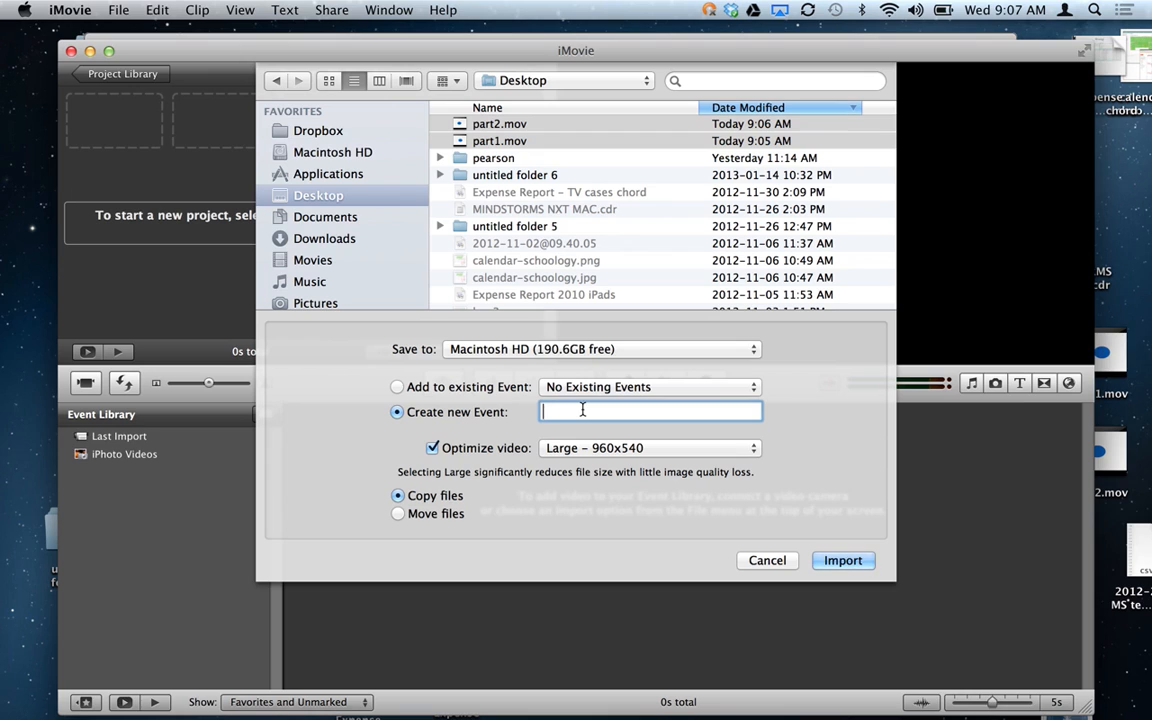
{"action": "type", "text": "Mid Summer Nights"}
{"action": "left_click", "coordinate": [841, 561]}
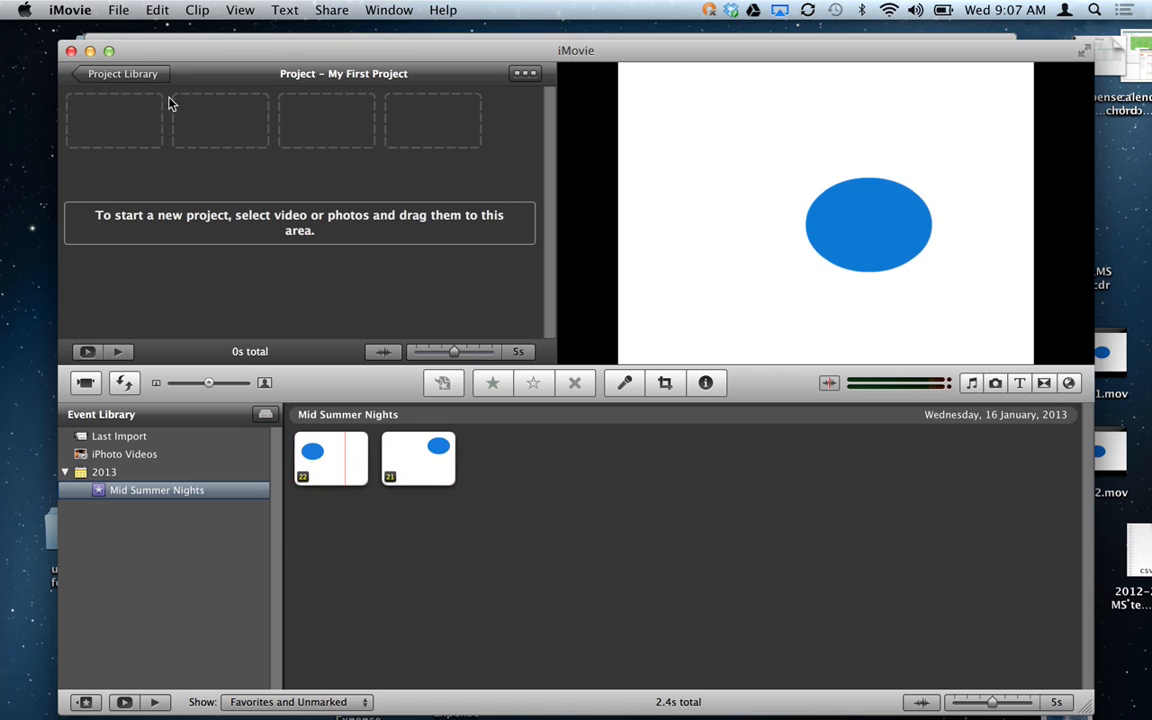
Create a new project named 'MidSummer Nights Dream'.
{"action": "left_click", "coordinate": [120, 76]}
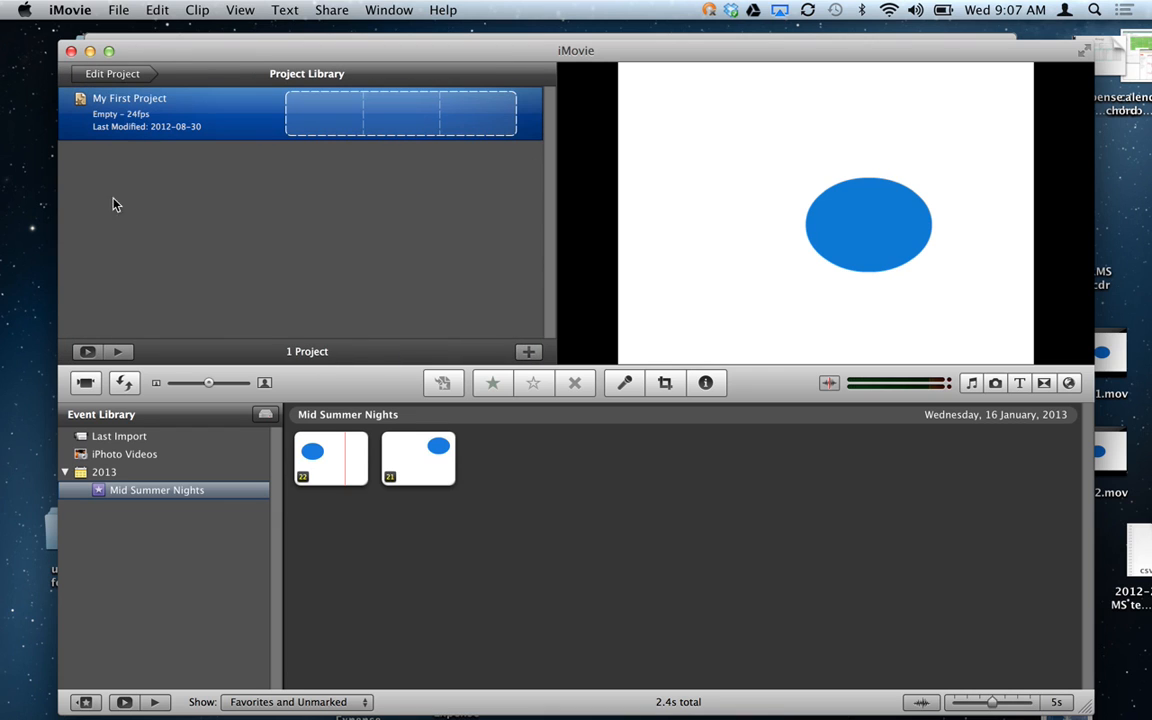
{"action": "left_click", "coordinate": [527, 354]}
{"action": "type", "text": "Mid"}
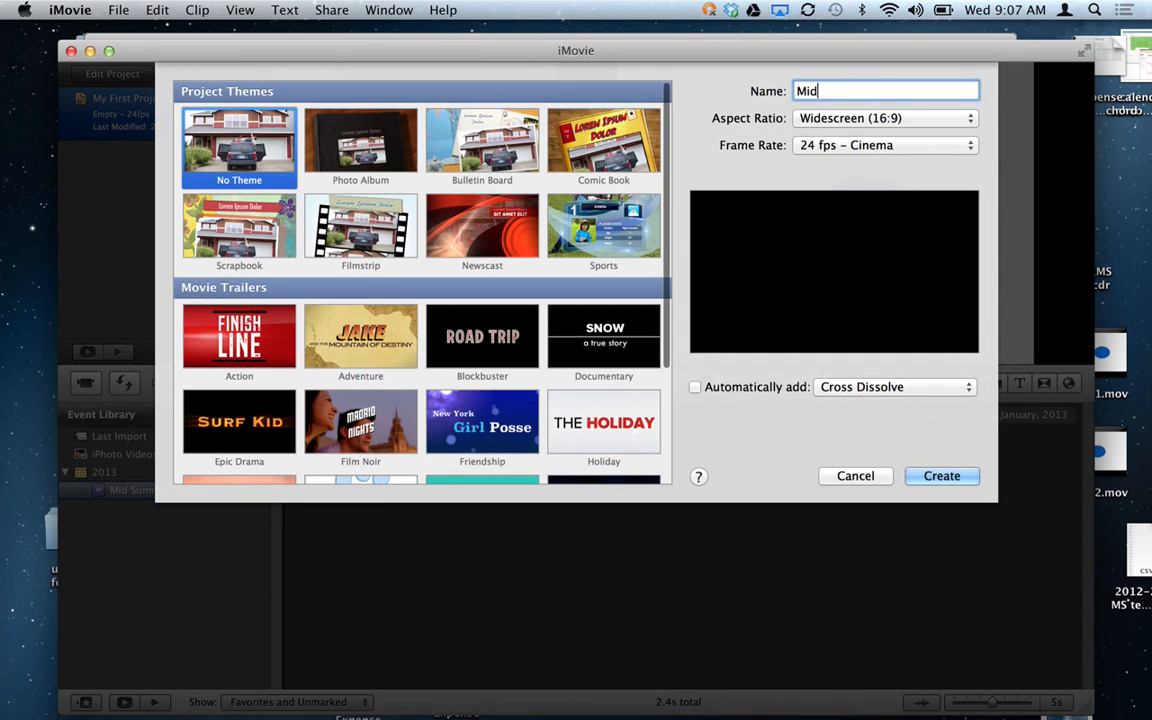
{"action": "type", "text": "Summer Nights Dream"}
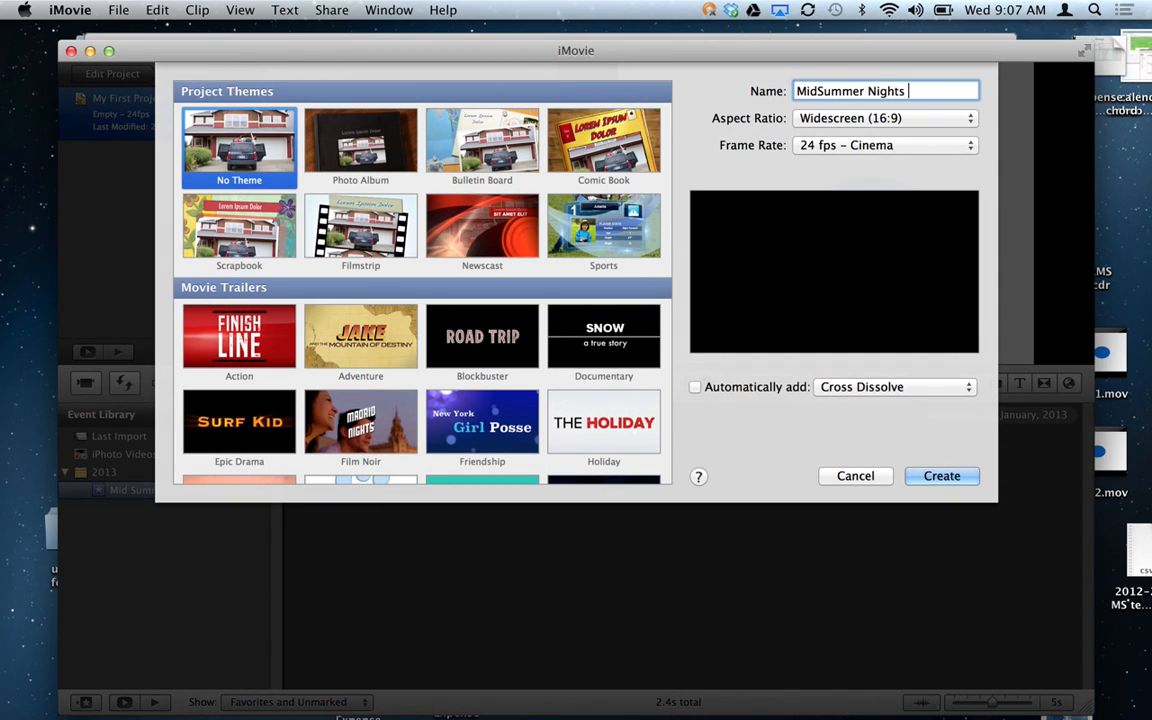
{"action": "left_click", "coordinate": [960, 481]}
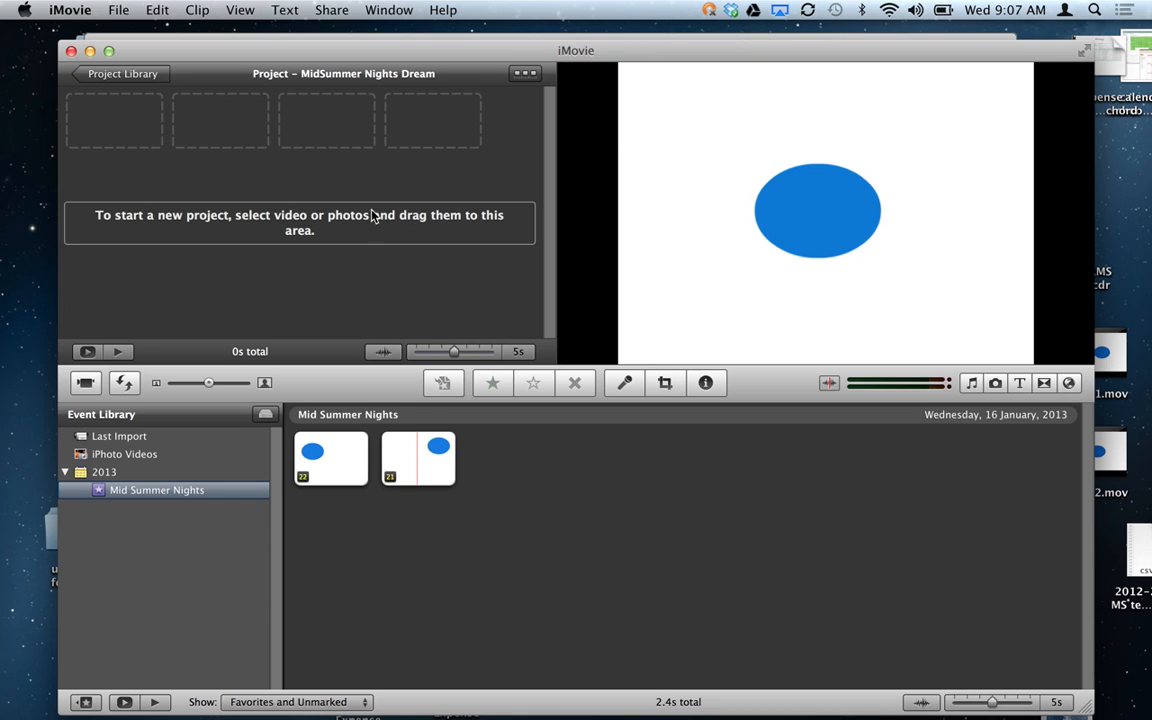
Open Project Properties for MidSummer Nights Dream from the project list.
{"action": "left_click", "coordinate": [121, 74]}
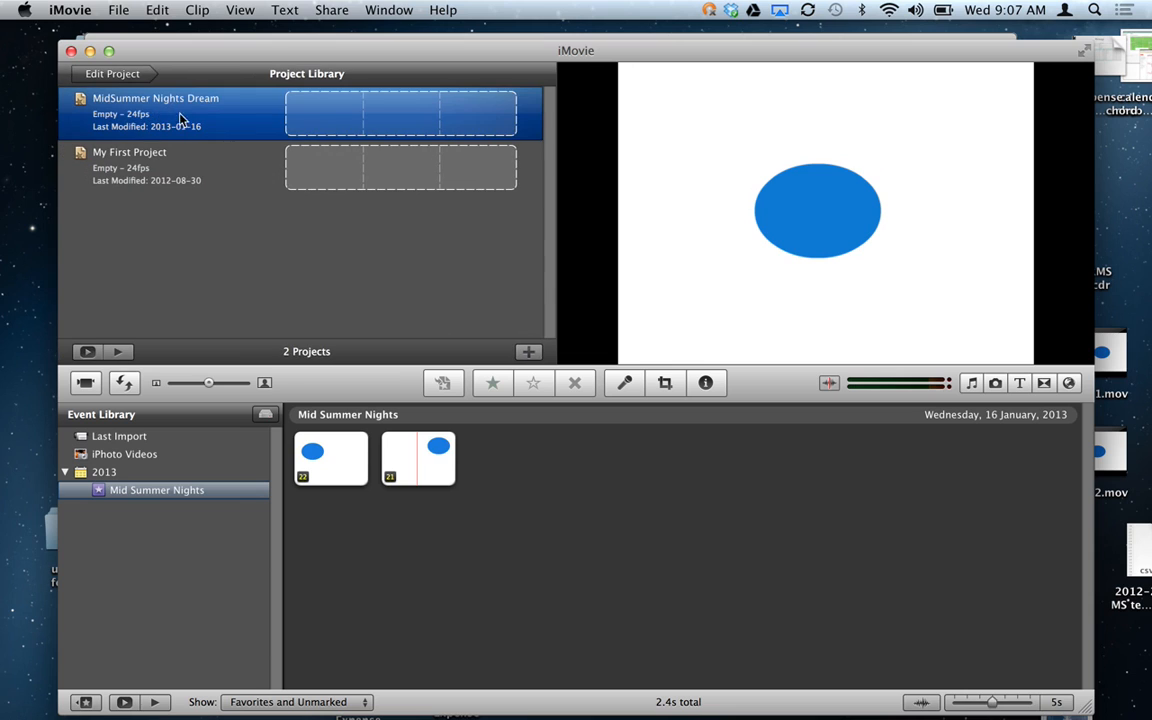
{"action": "right_click", "coordinate": [191, 120]}
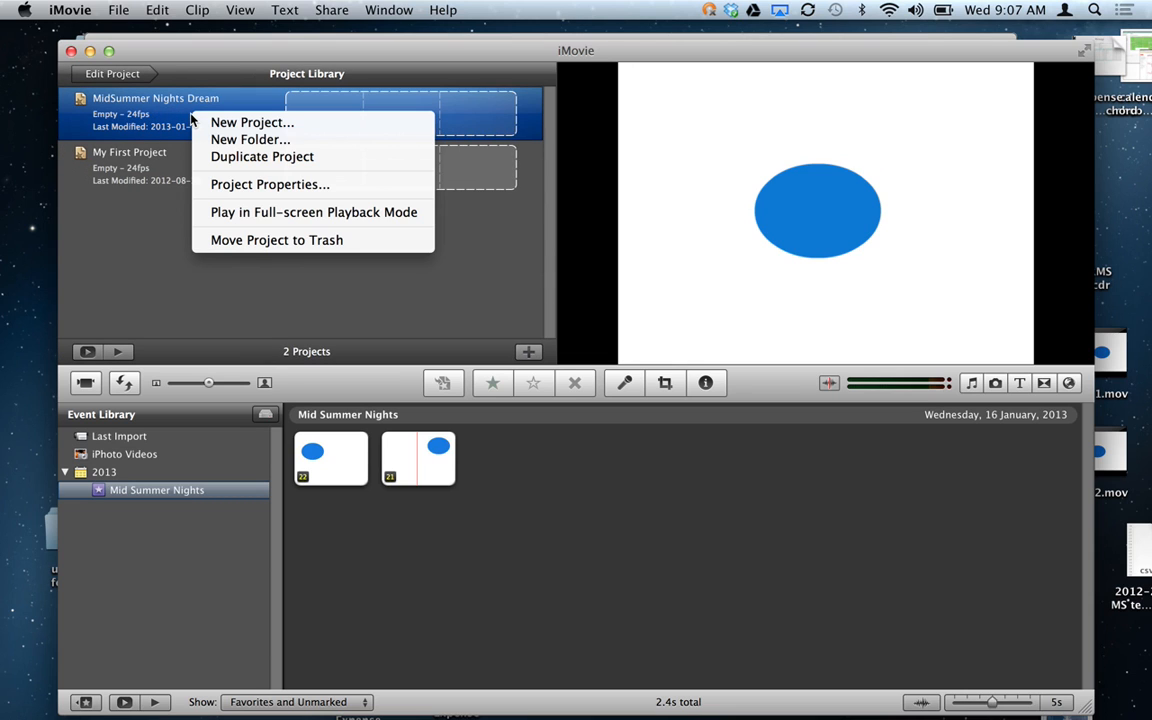
{"action": "left_click", "coordinate": [245, 191]}
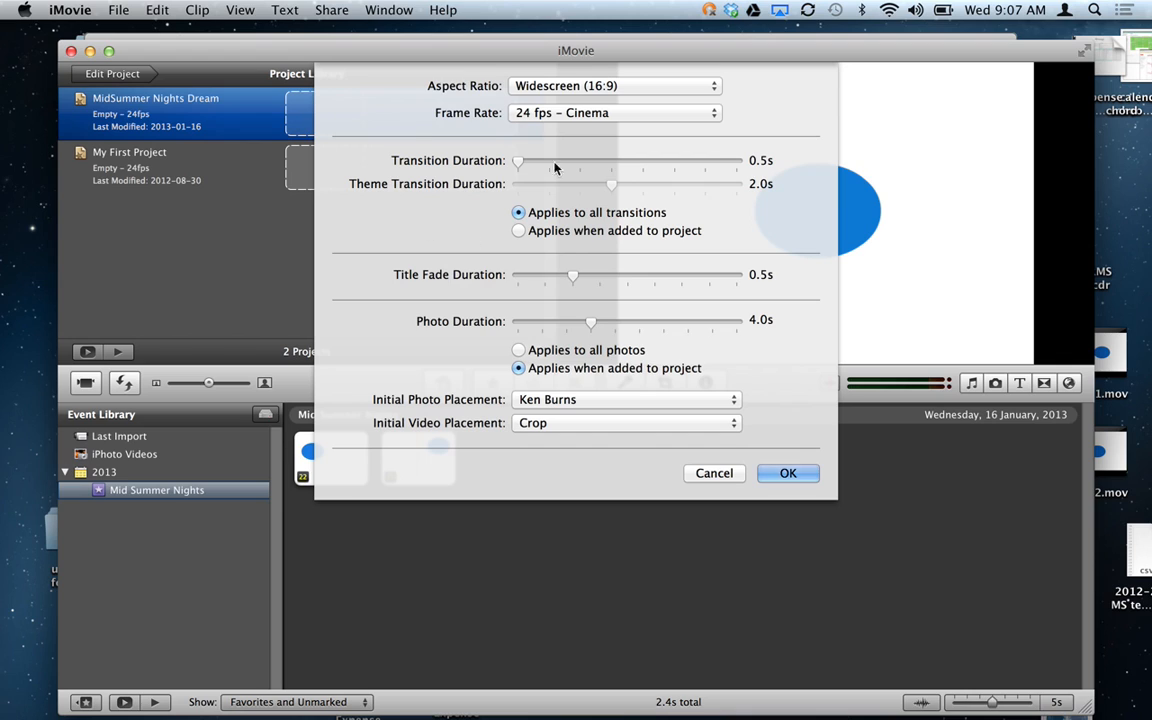
Change the project's aspect ratio to Standard (4:3) and confirm.
{"action": "left_click", "coordinate": [537, 90]}
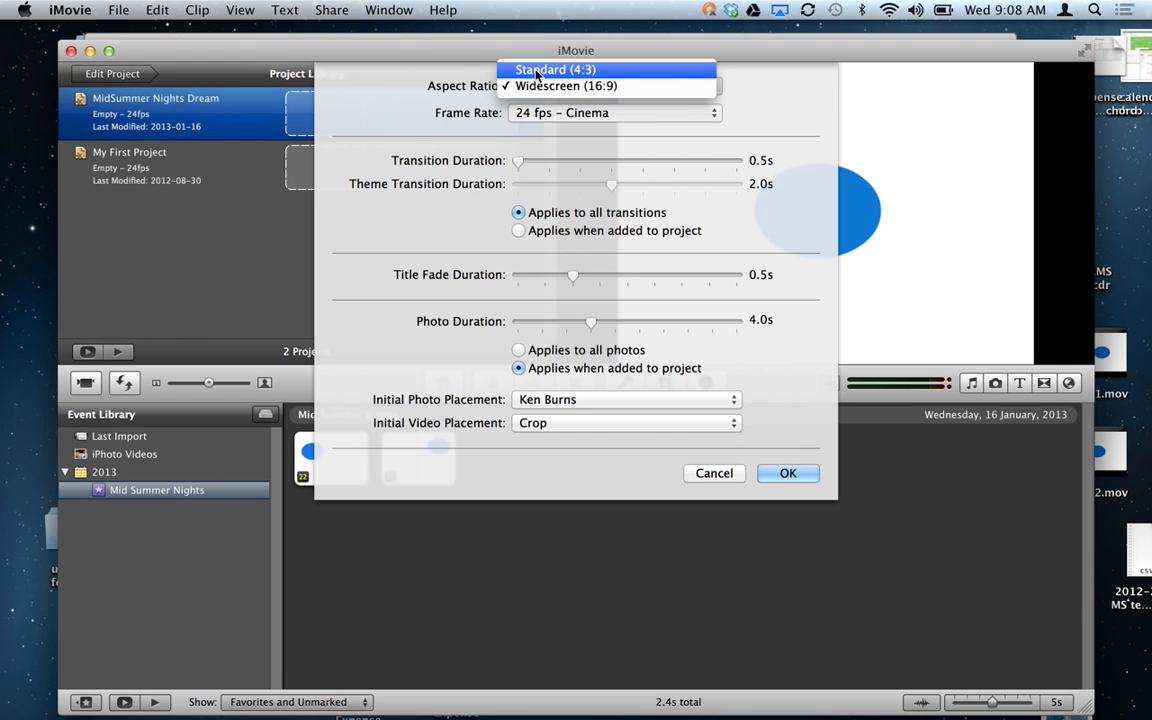
{"action": "left_click", "coordinate": [537, 70]}
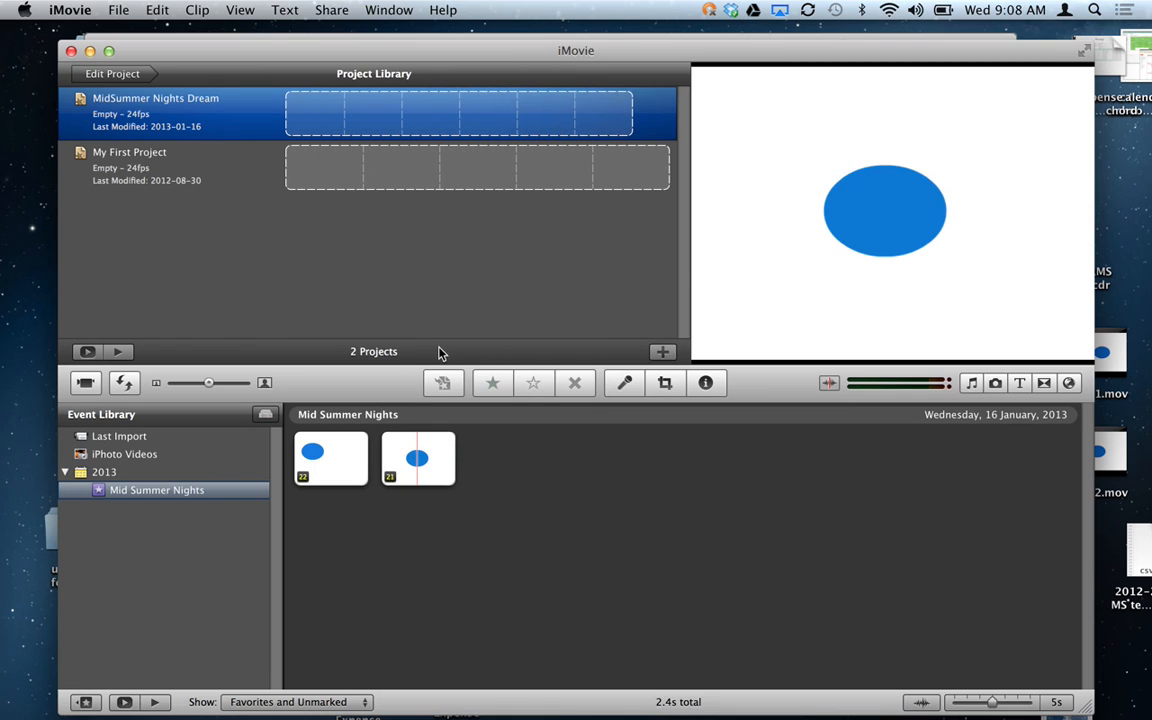
Open the project and add several copies of the first clip, then the second and first clips.
{"action": "double_click", "coordinate": [234, 116]}
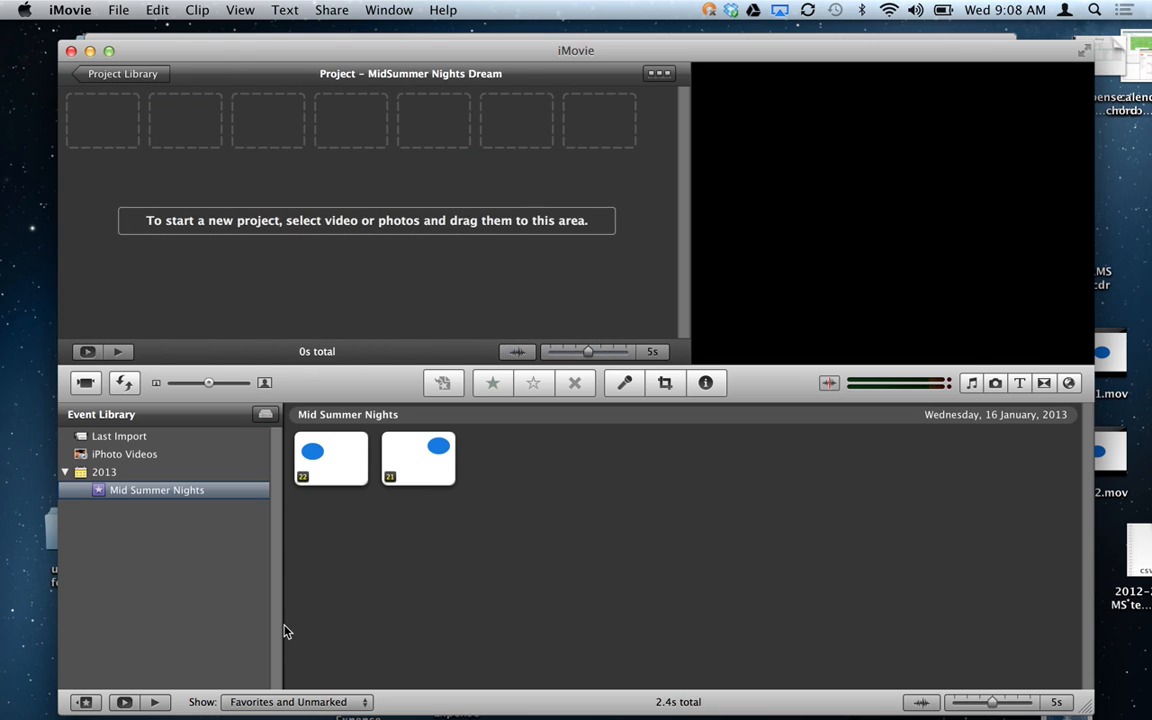
{"action": "left_click_drag", "start_coordinate": [307, 472], "coordinate": [224, 175]}
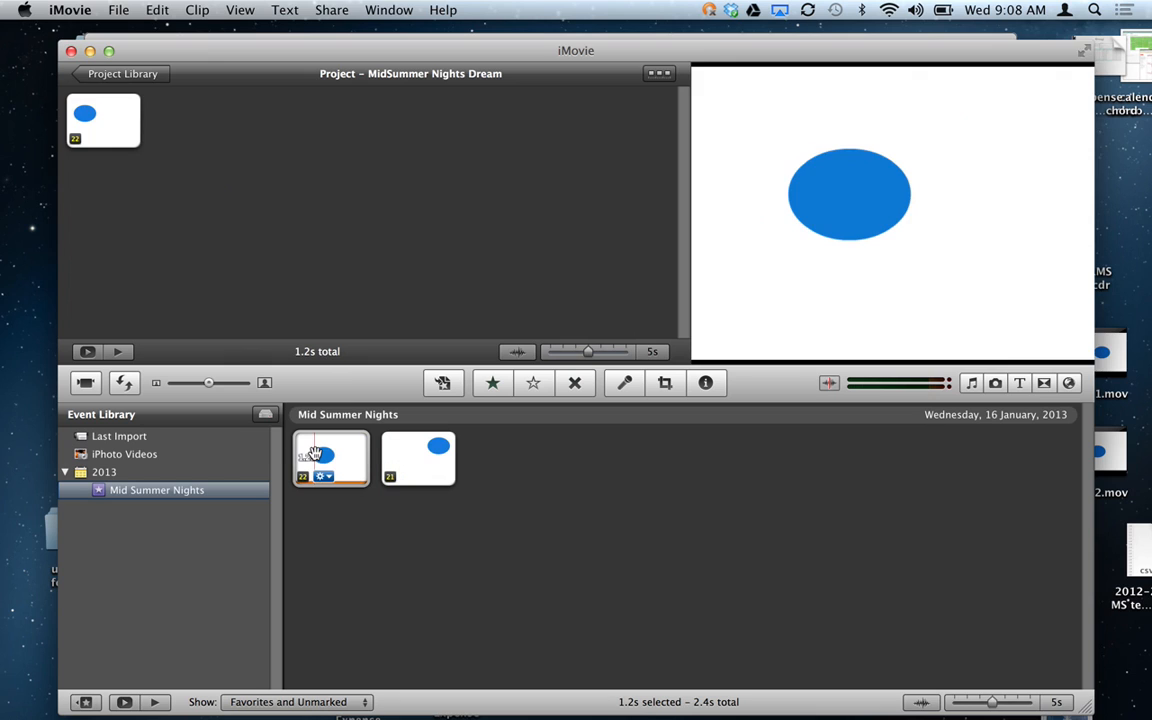
{"action": "left_click_drag", "start_coordinate": [307, 462], "coordinate": [243, 130]}
{"action": "left_click_drag", "start_coordinate": [322, 447], "coordinate": [346, 172]}
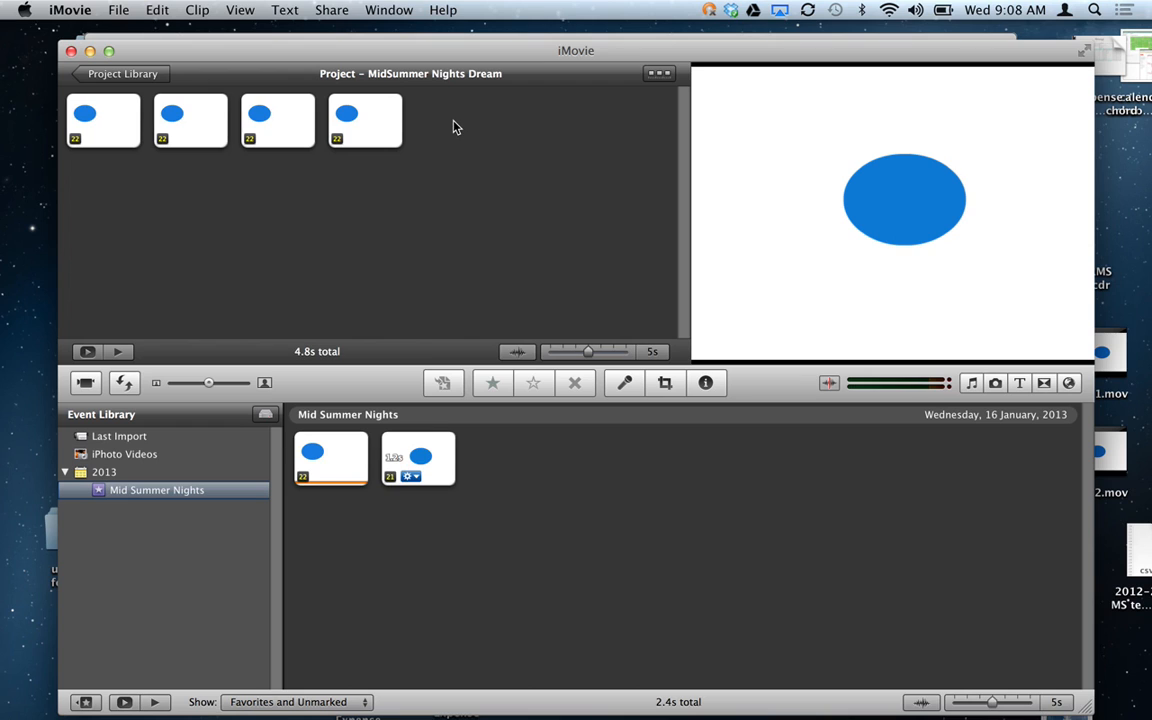
{"action": "left_click", "coordinate": [400, 460]}
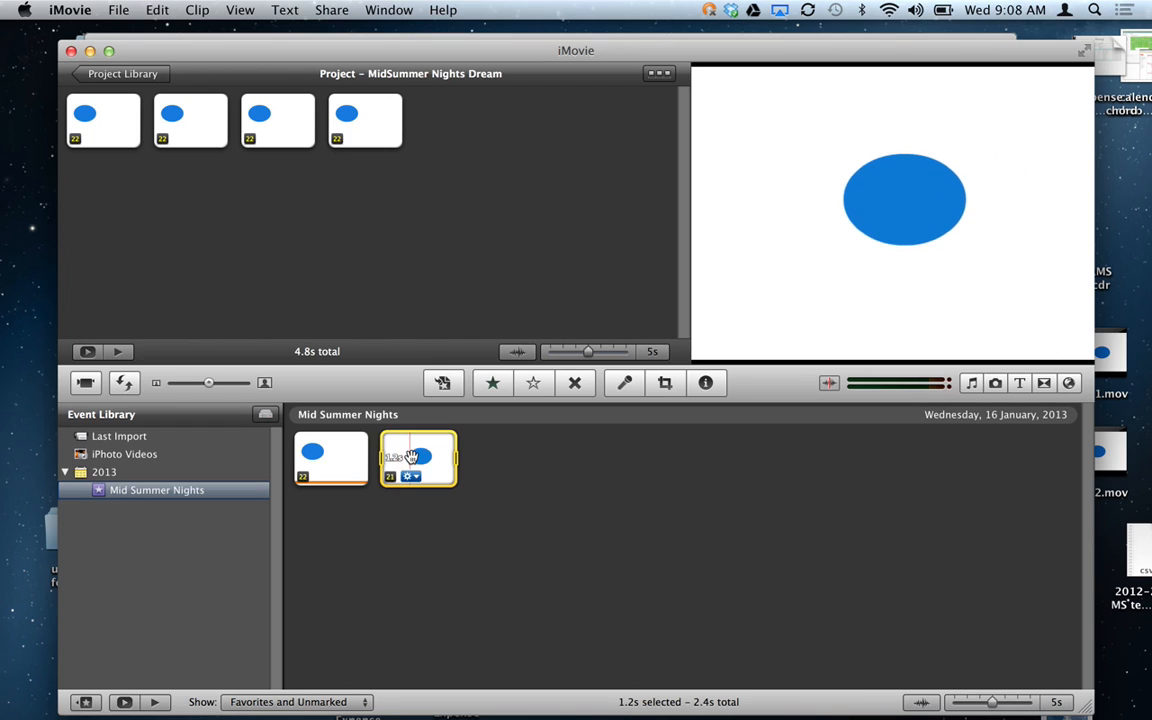
{"action": "left_click_drag", "start_coordinate": [410, 457], "coordinate": [470, 110]}
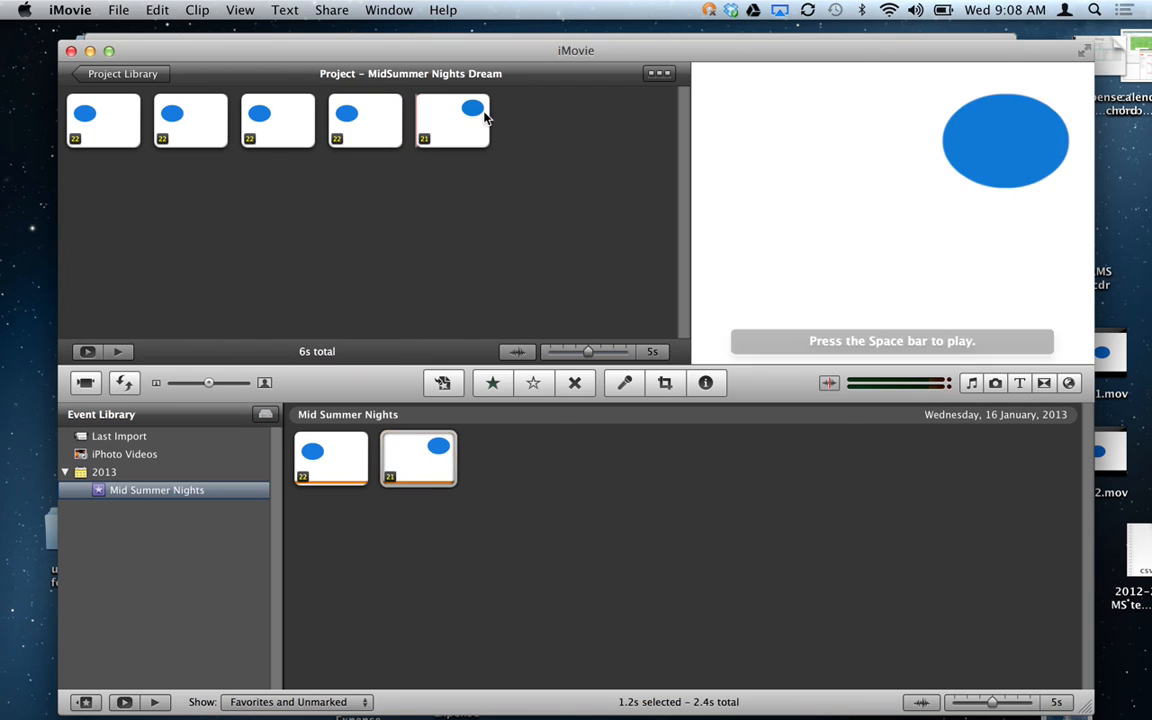
{"action": "left_click", "coordinate": [335, 457]}
{"action": "left_click_drag", "start_coordinate": [335, 447], "coordinate": [568, 118]}
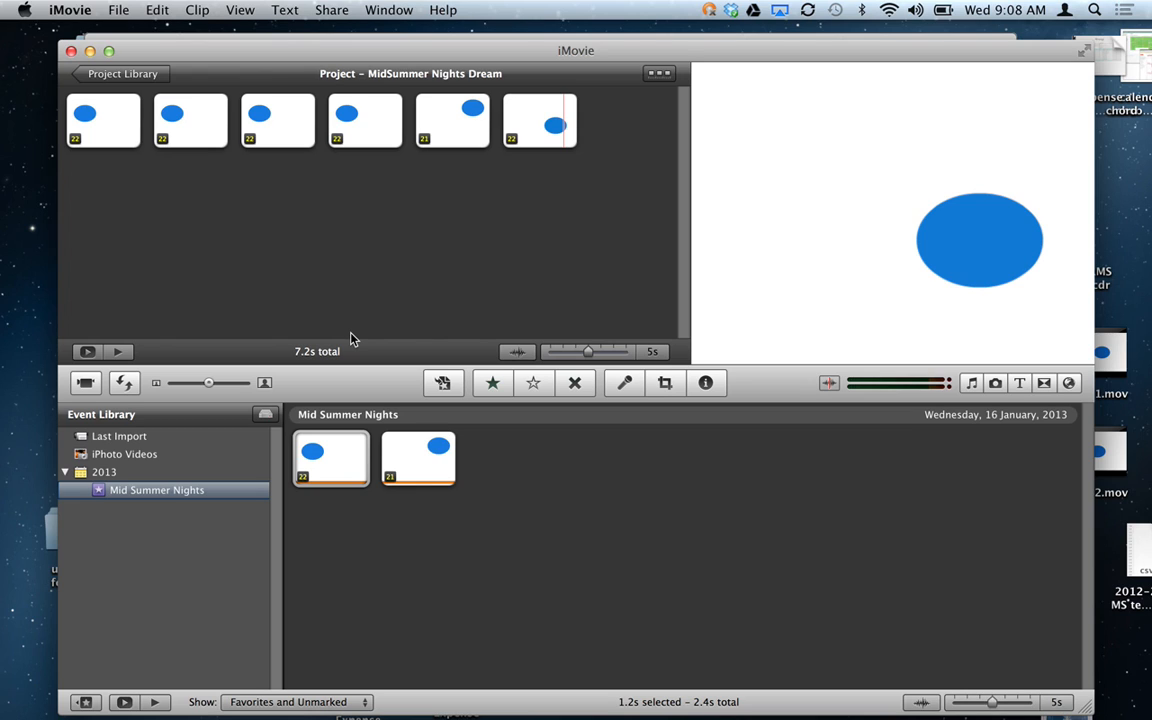
Append the second, first and second clips, bringing the project to nine clips, 10s.
{"action": "left_click", "coordinate": [416, 457]}
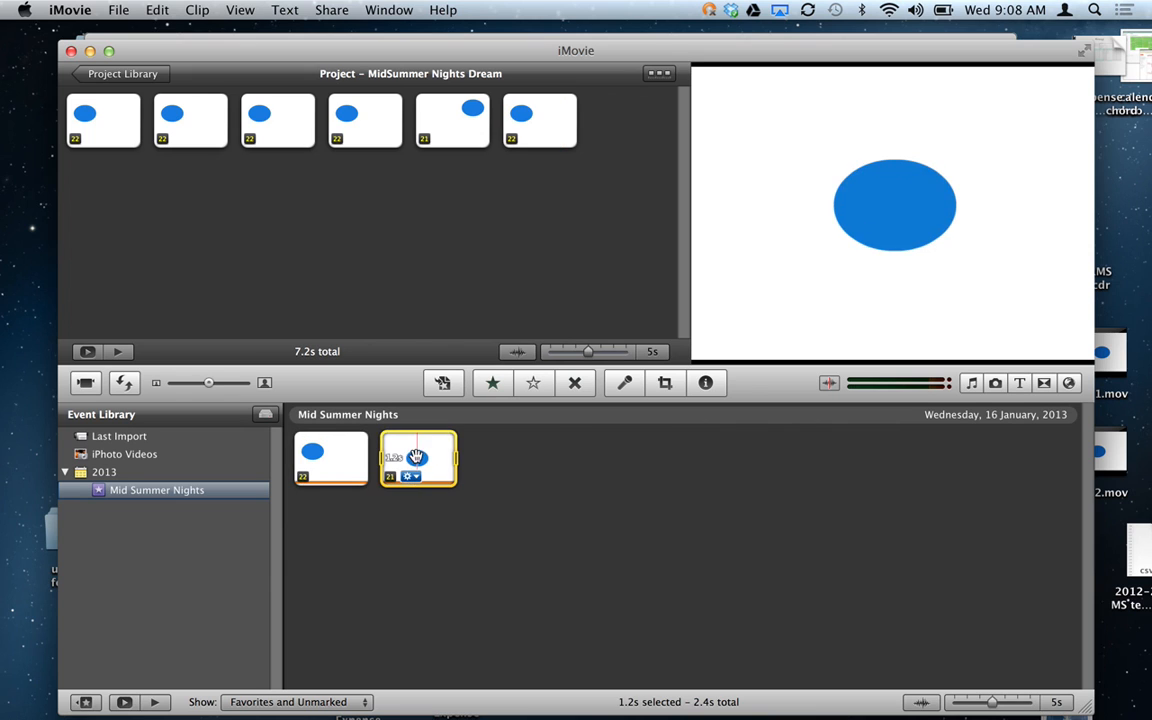
{"action": "left_click", "coordinate": [323, 457]}
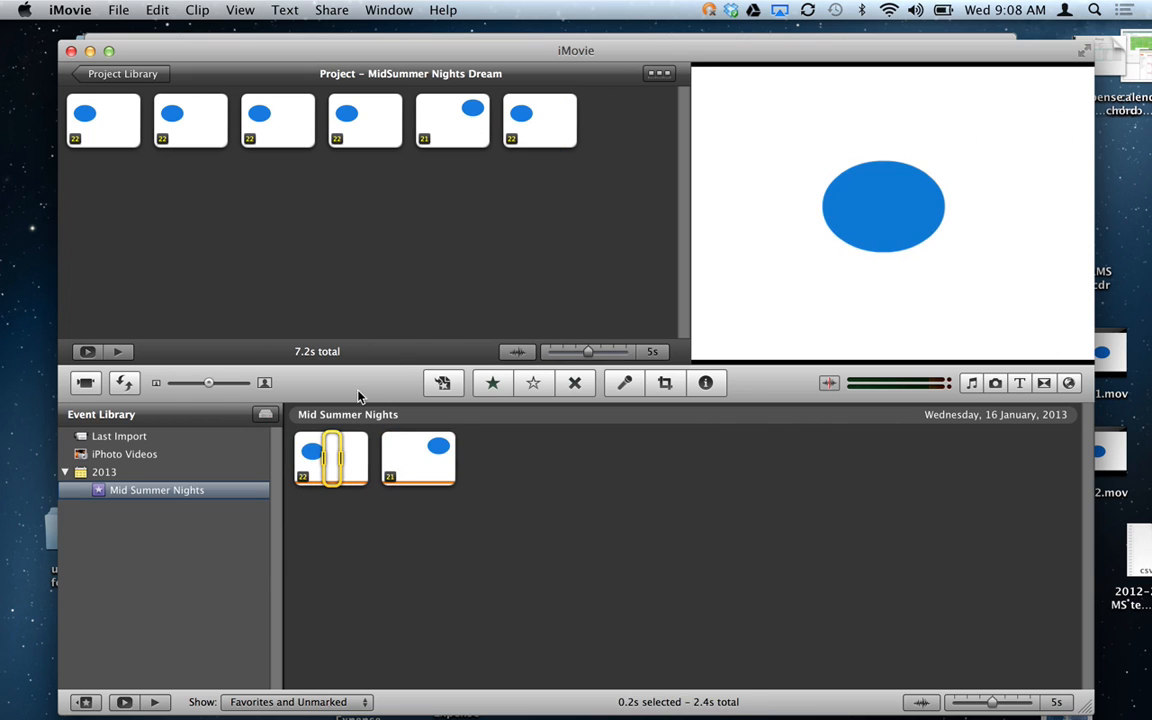
{"action": "left_click_drag", "start_coordinate": [418, 457], "coordinate": [560, 238]}
{"action": "left_click", "coordinate": [333, 457]}
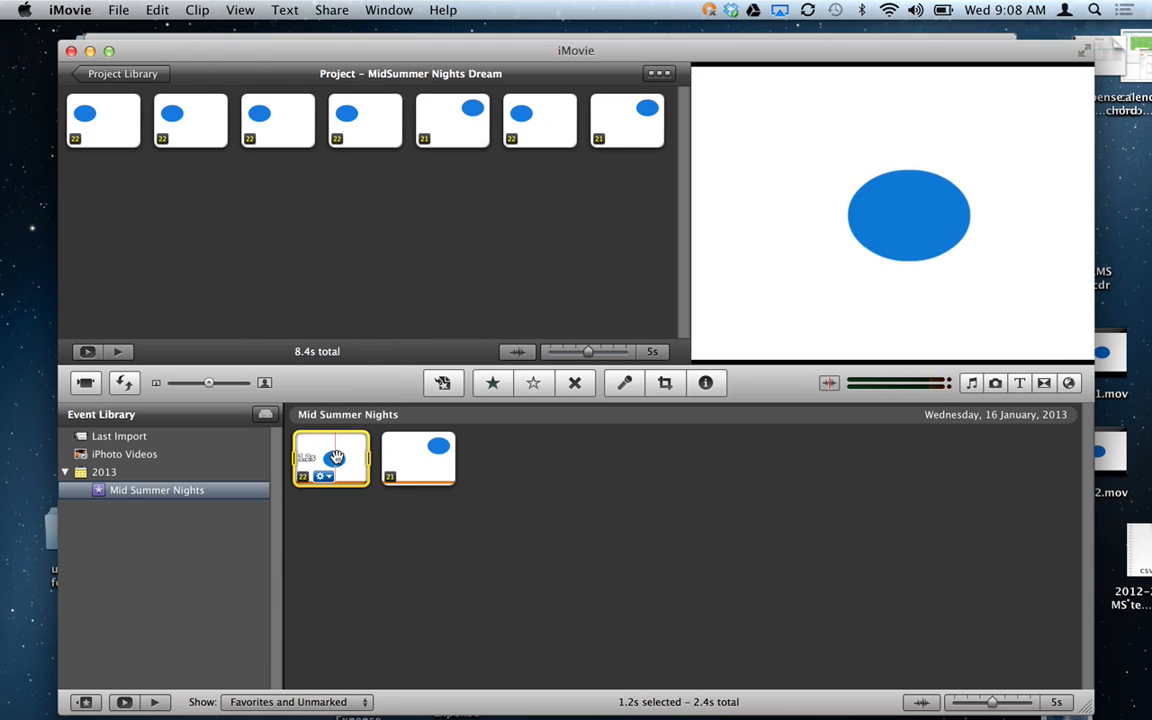
{"action": "left_click_drag", "start_coordinate": [335, 457], "coordinate": [504, 303]}
{"action": "left_click", "coordinate": [418, 458]}
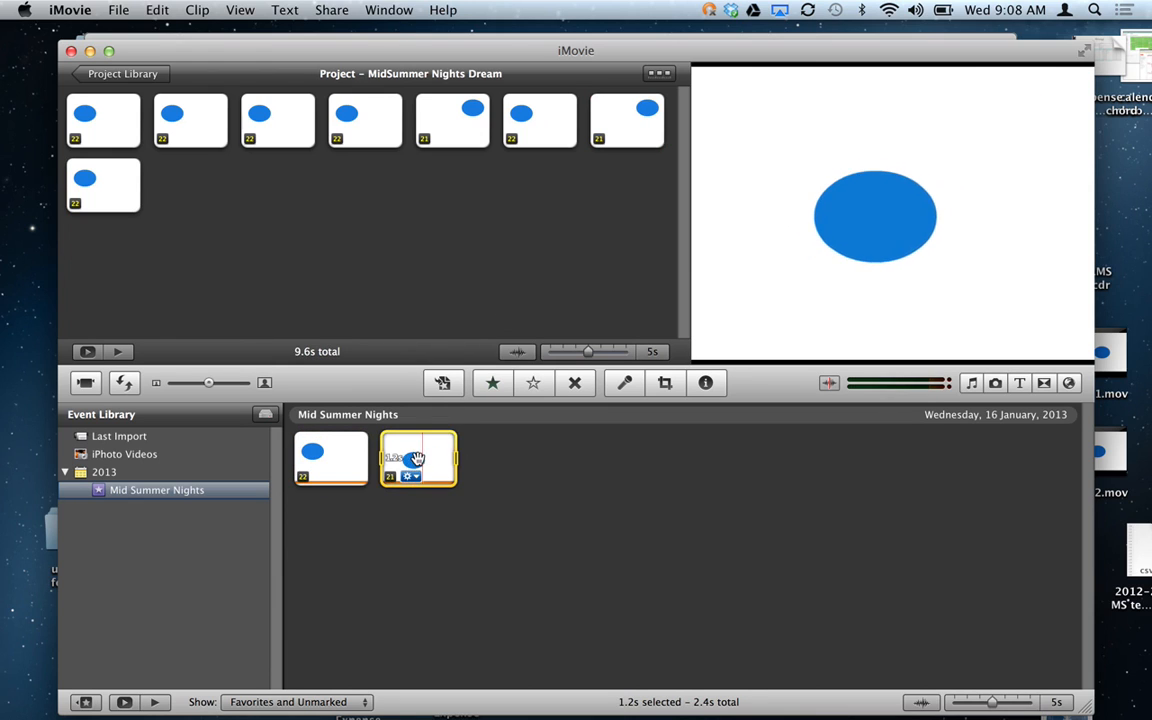
{"action": "left_click_drag", "start_coordinate": [415, 458], "coordinate": [375, 267]}
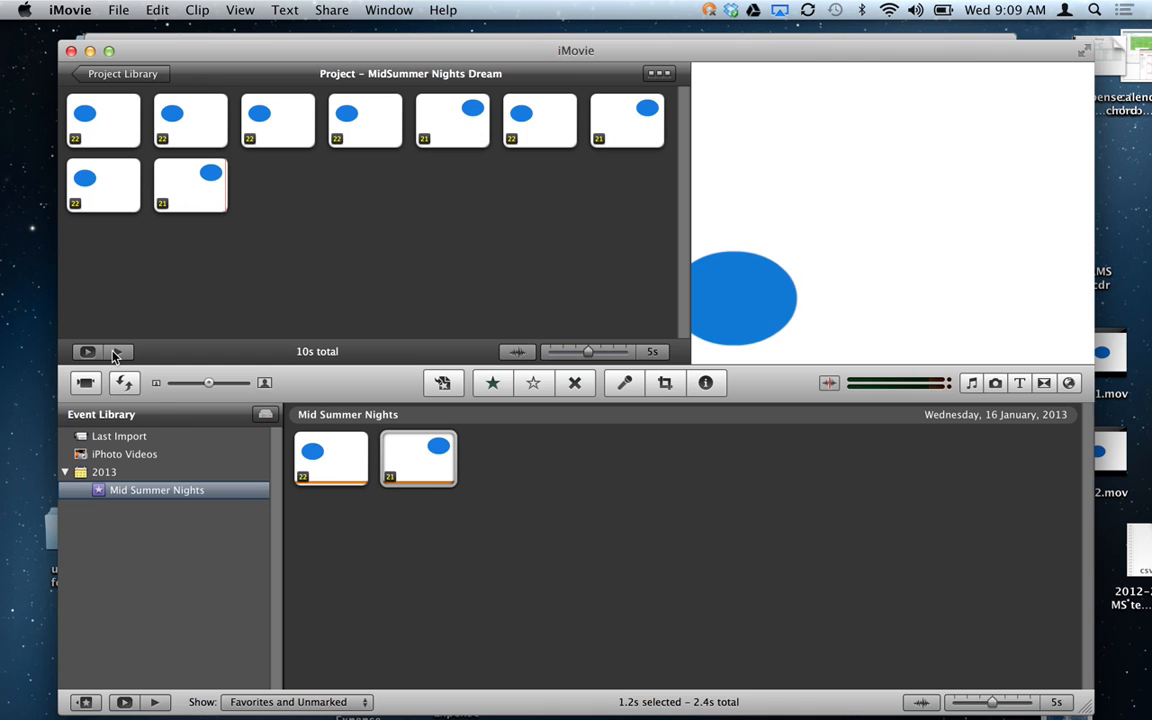
Bring the MidSummer Nights Dream project window to the front.
{"action": "mouse_move", "coordinate": [764, 710]}
{"action": "left_click", "coordinate": [1058, 699]}
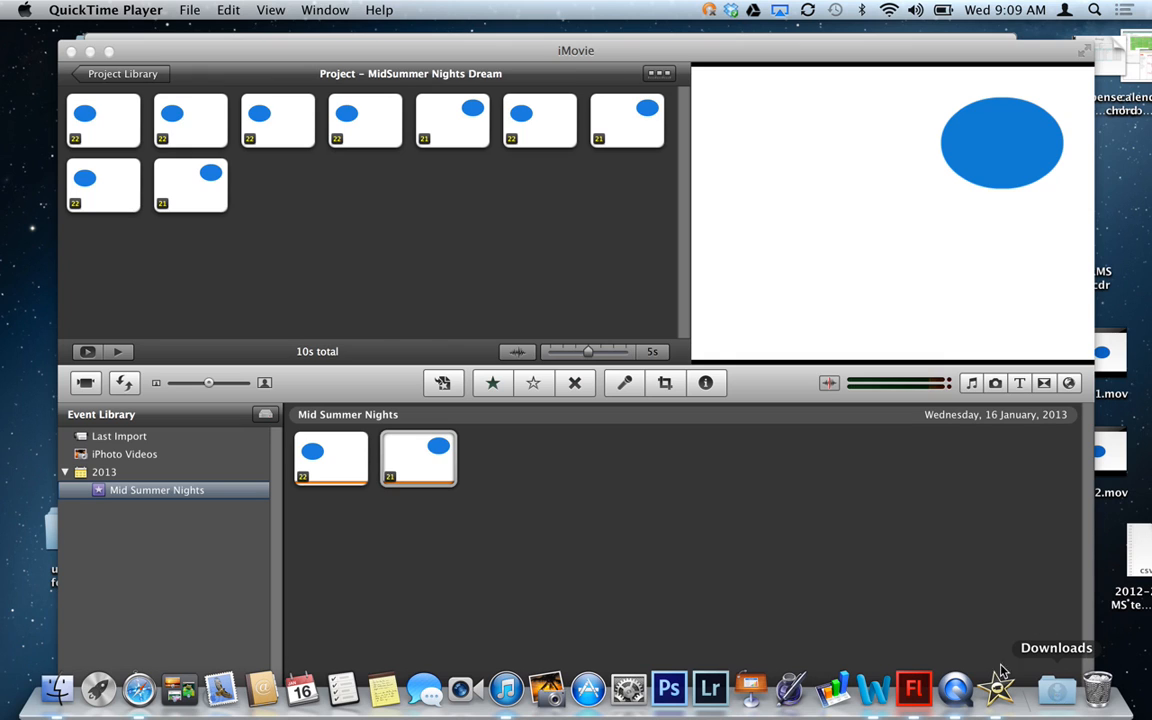
{"action": "left_click", "coordinate": [588, 55]}
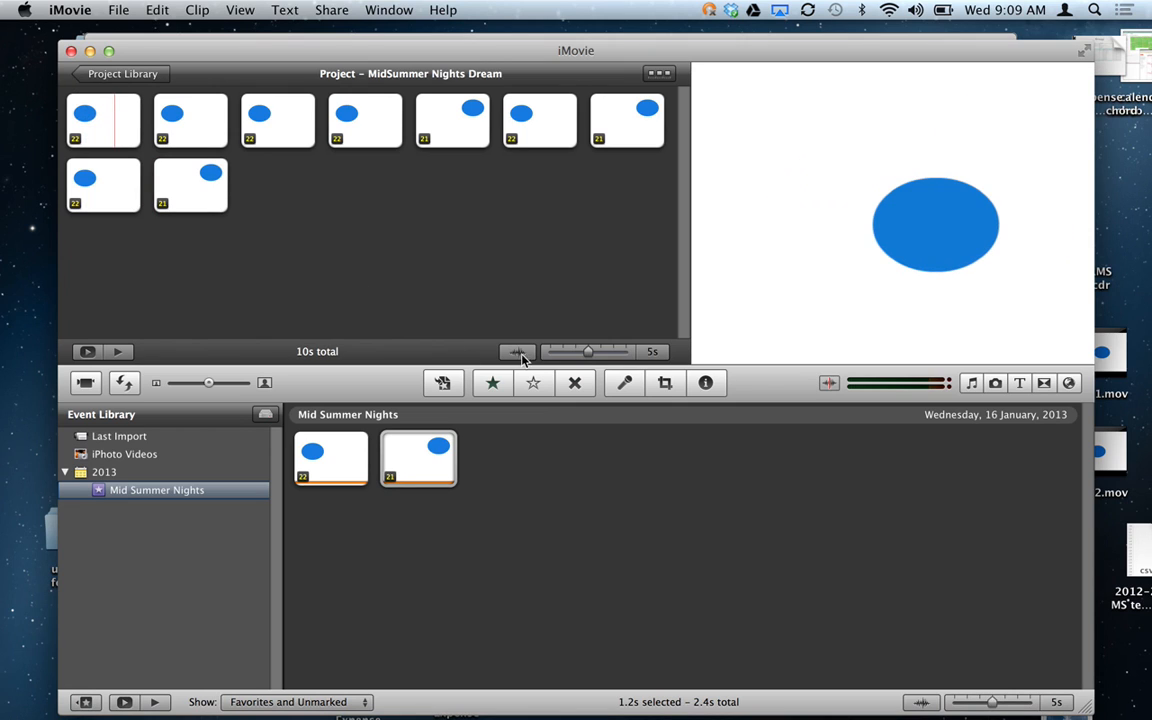
Record an 8.4s voiceover starting at the first clip, then close the Voiceover panel.
{"action": "left_click", "coordinate": [630, 382]}
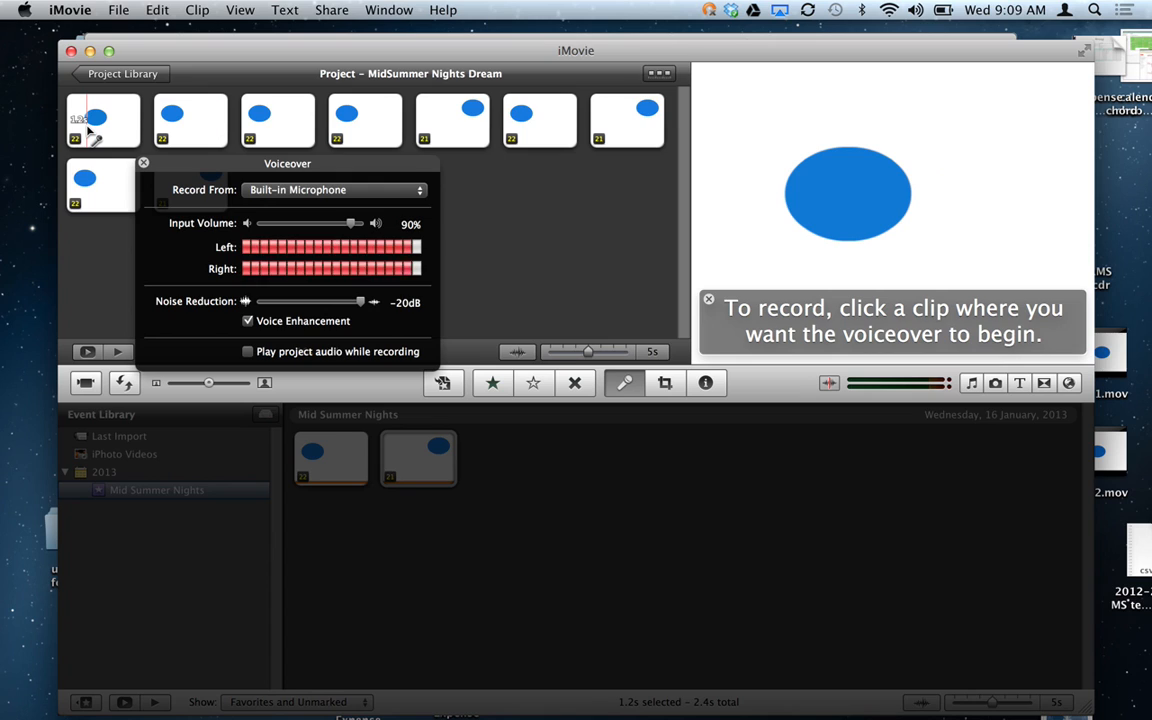
{"action": "left_click", "coordinate": [105, 123]}
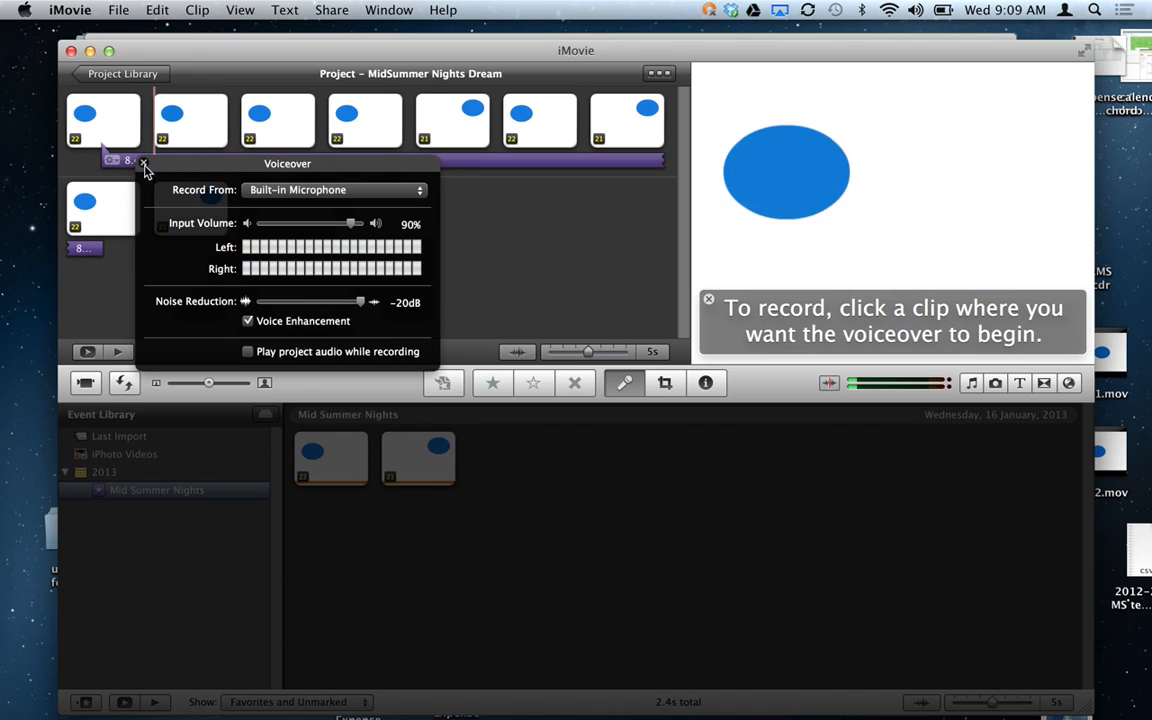
{"action": "left_click", "coordinate": [143, 163]}
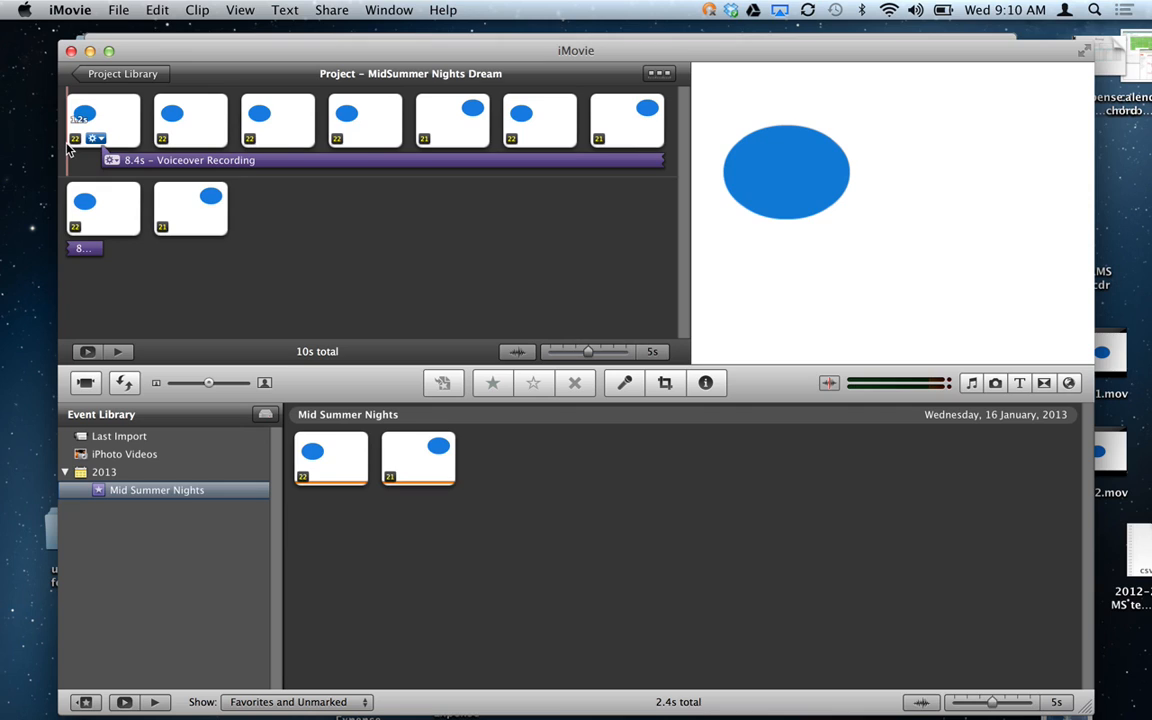
Raise the volume, play the project with its voiceover, and turn off AirPlay mirroring.
{"action": "key", "text": "XF86AudioRaiseVolume"}
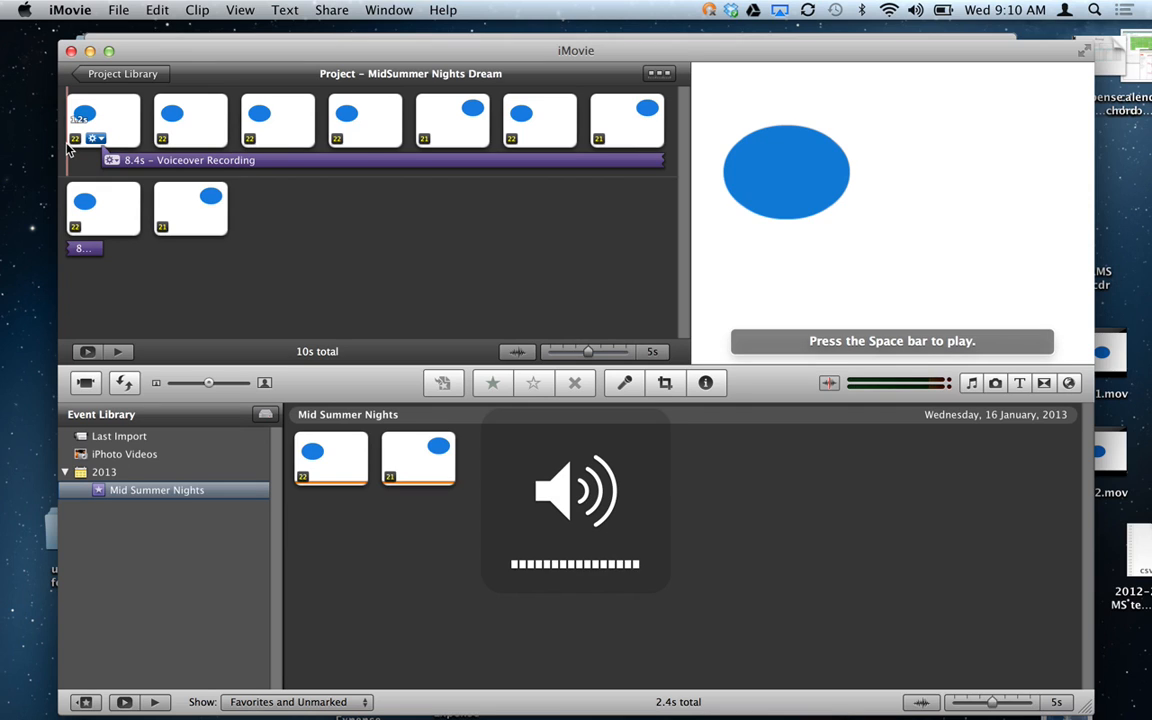
{"action": "key", "text": "space"}
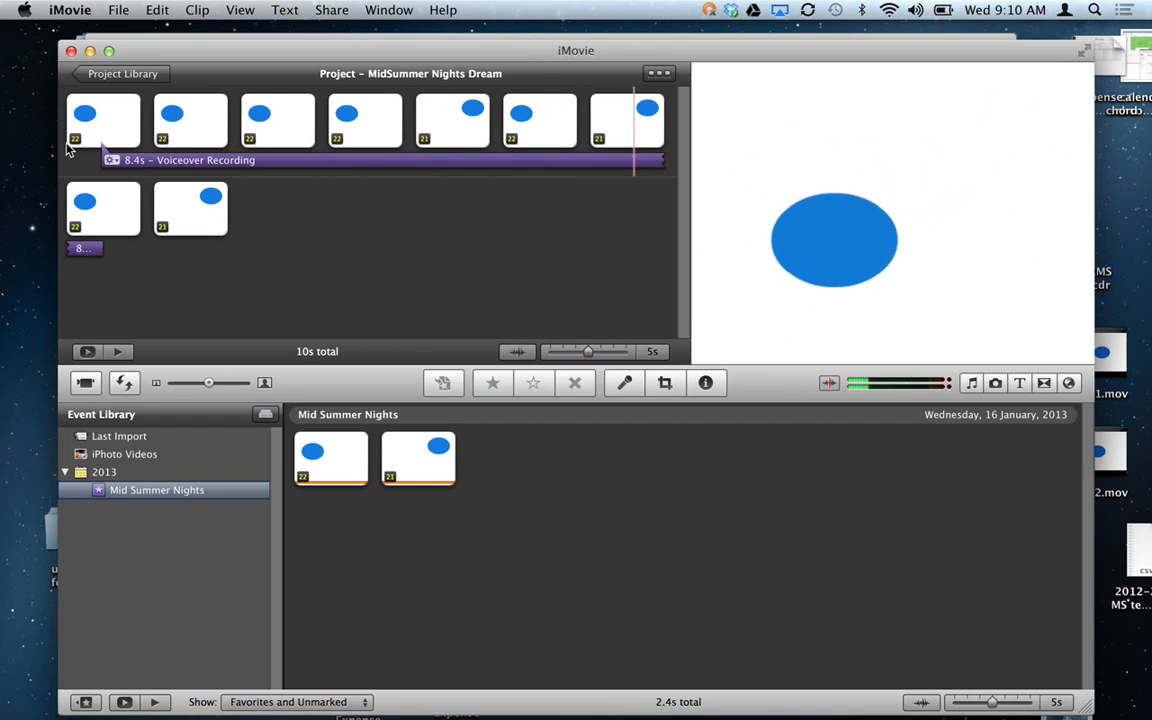
{"action": "left_click", "coordinate": [779, 10]}
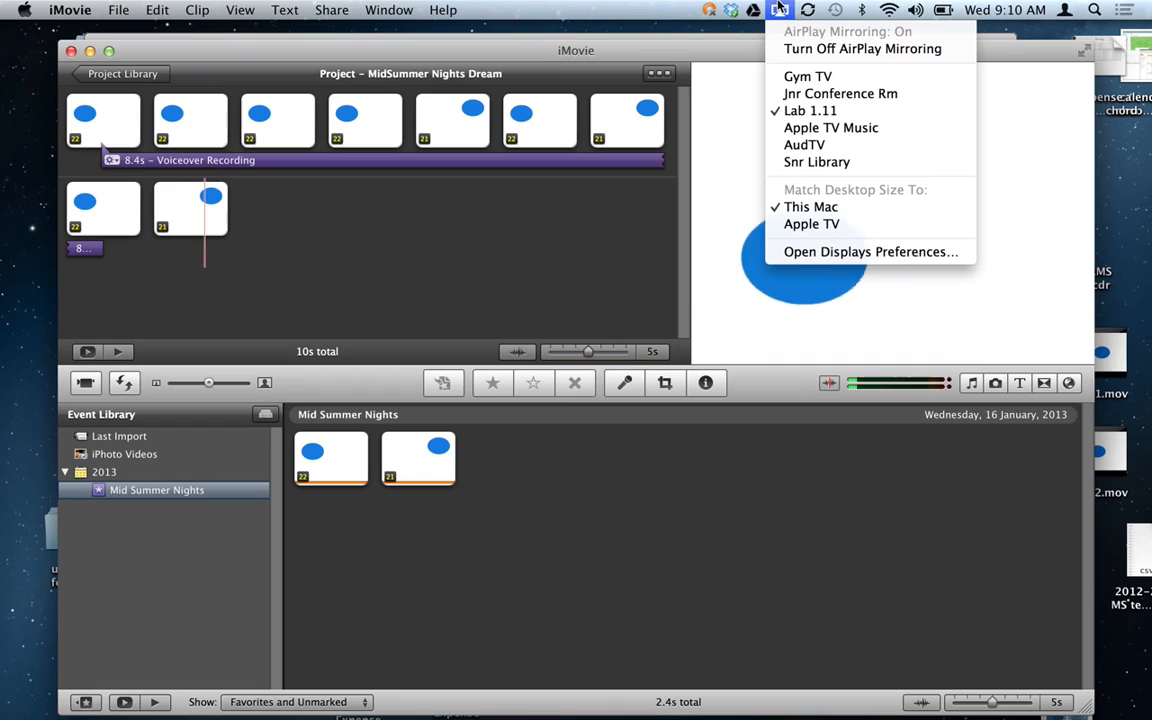
{"action": "left_click", "coordinate": [805, 49]}
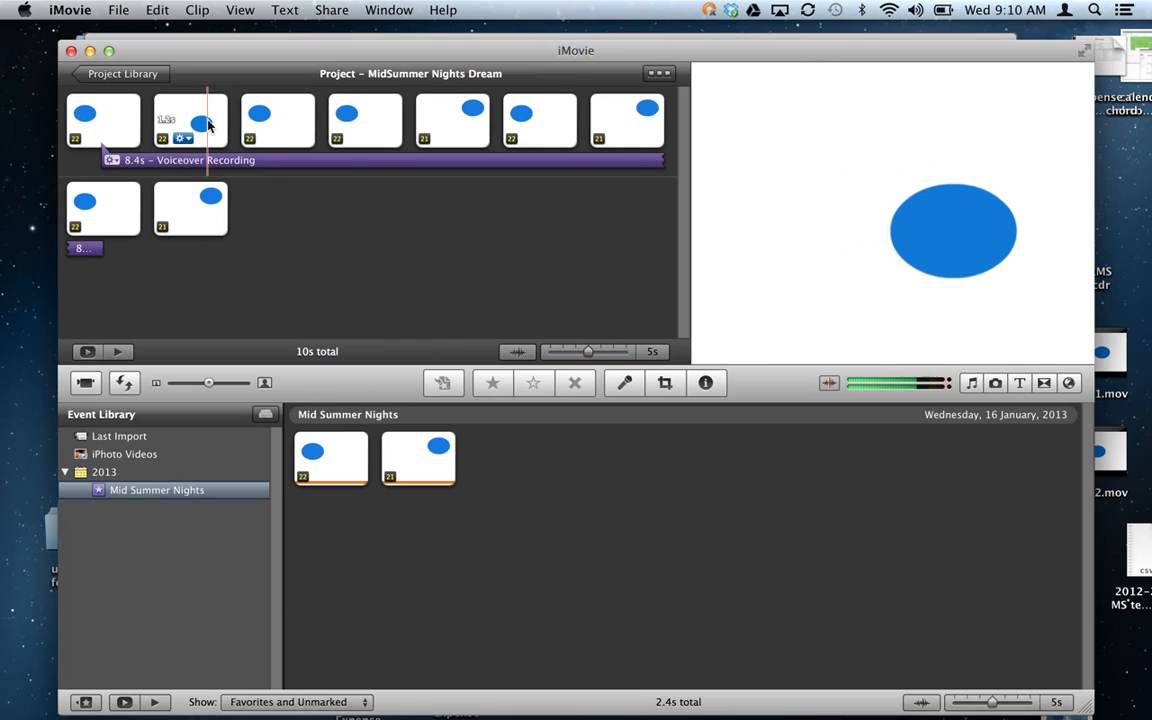
Play the project again from the second clip, then open and close the File menu.
{"action": "key", "text": "space"}
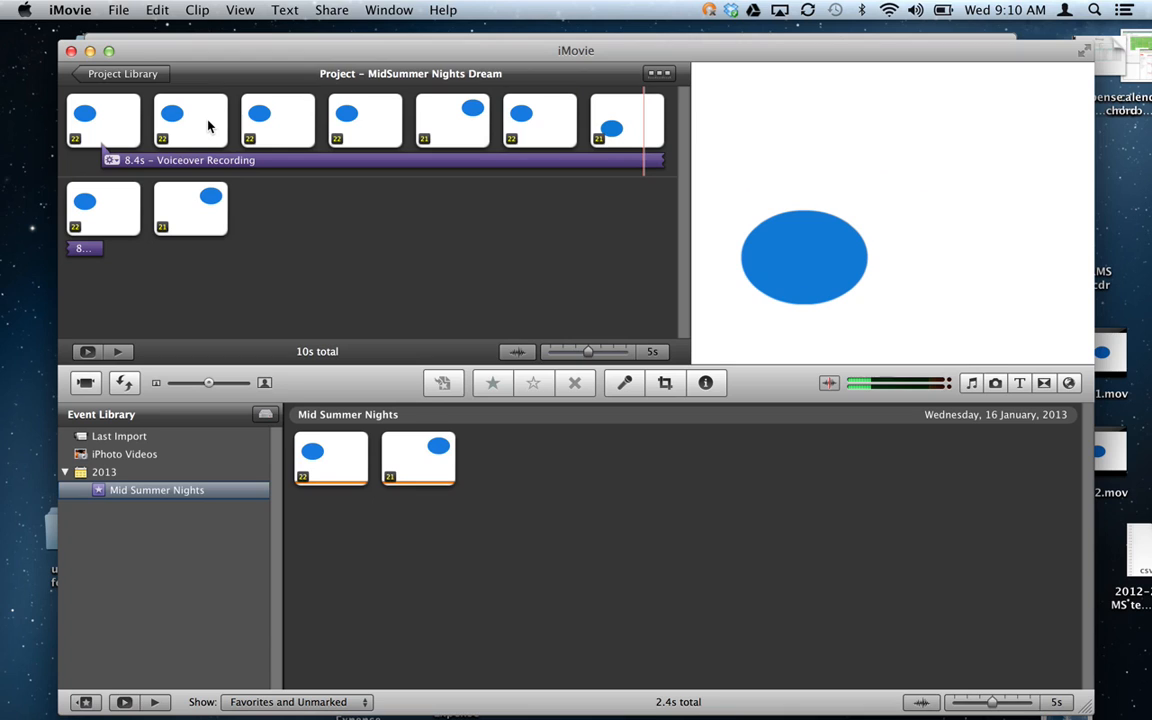
{"action": "left_click", "coordinate": [119, 10]}
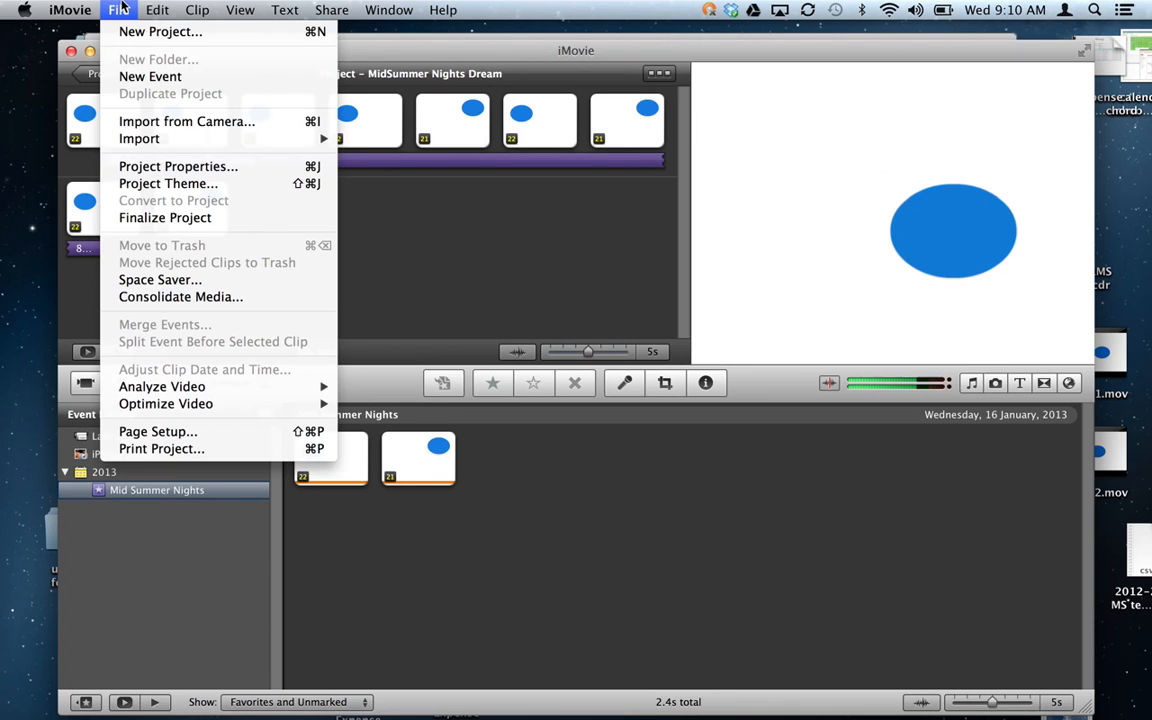
{"action": "left_click", "coordinate": [546, 245]}
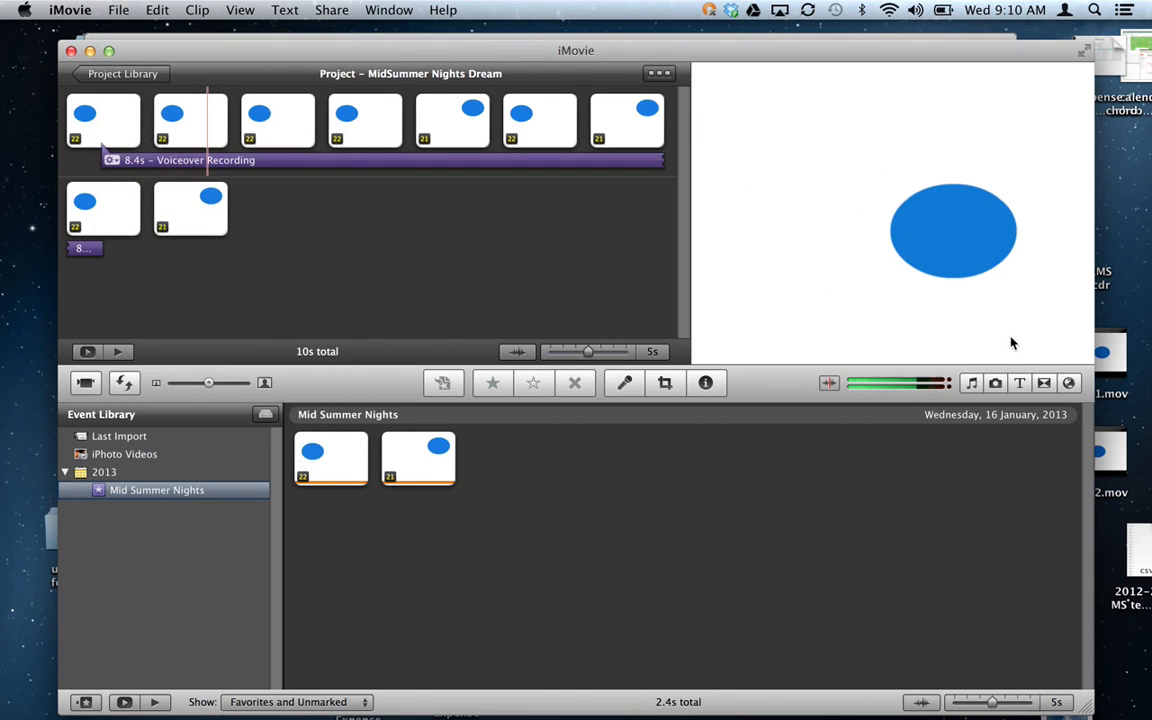
Place a Centered title before the first clip with the red Curtain background.
{"action": "left_click", "coordinate": [1018, 382]}
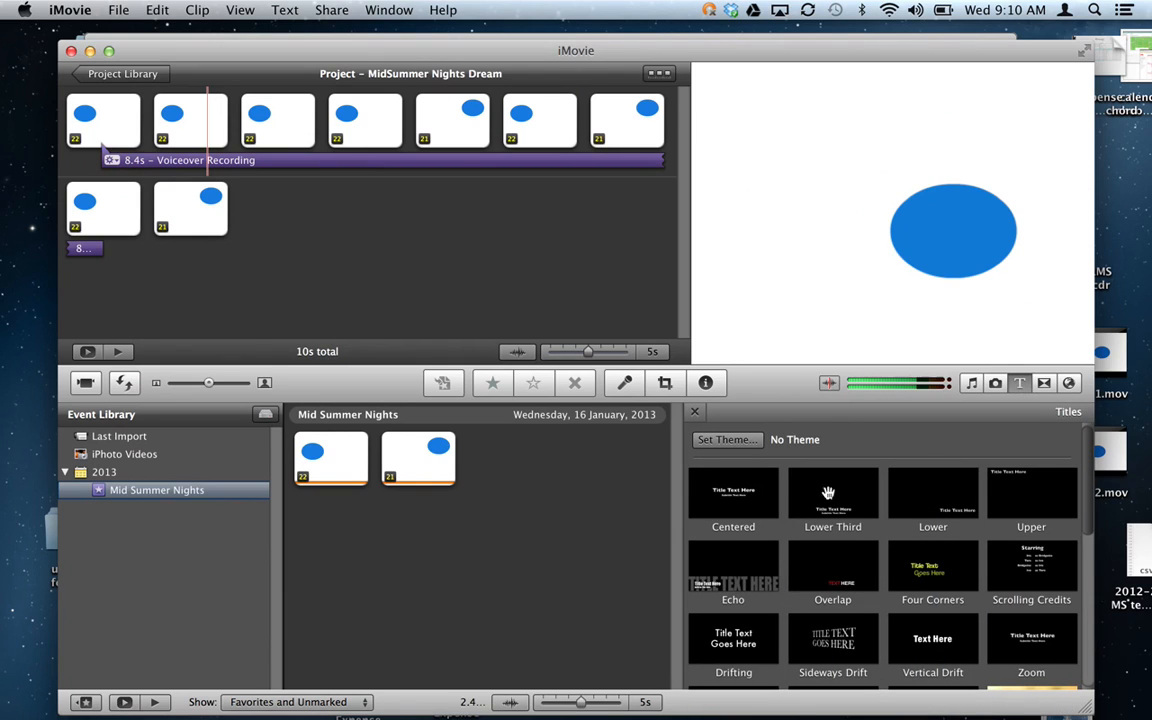
{"action": "left_click_drag", "start_coordinate": [707, 515], "coordinate": [55, 117]}
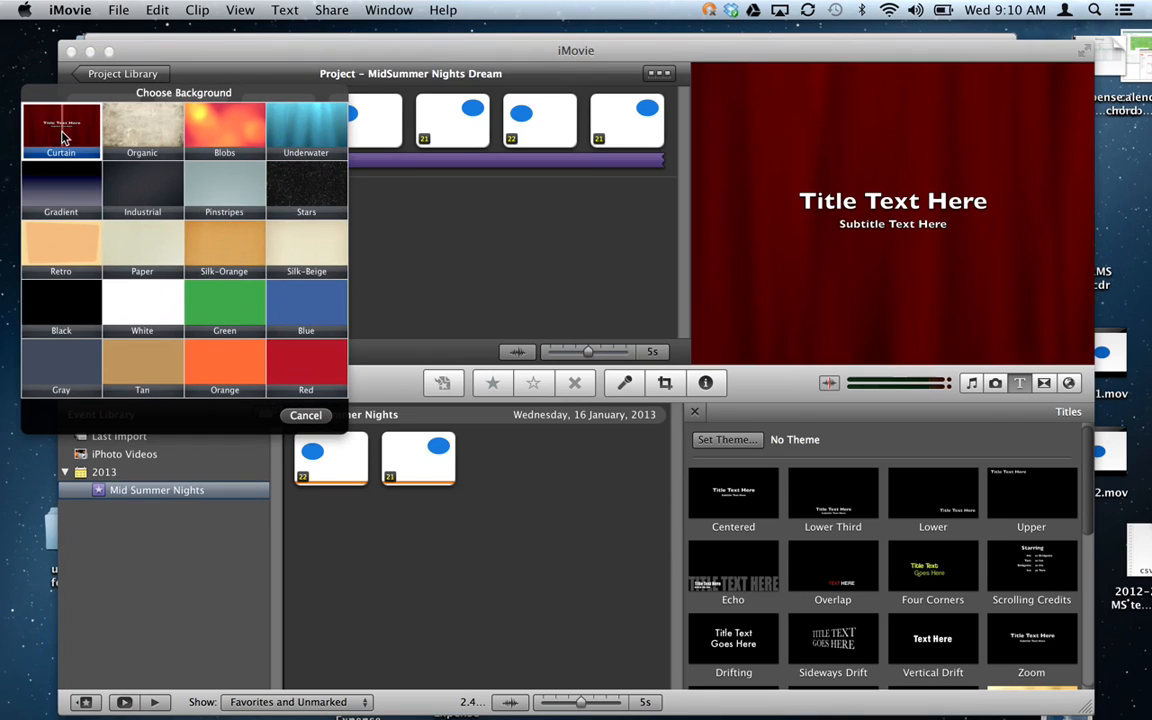
{"action": "left_click", "coordinate": [66, 120]}
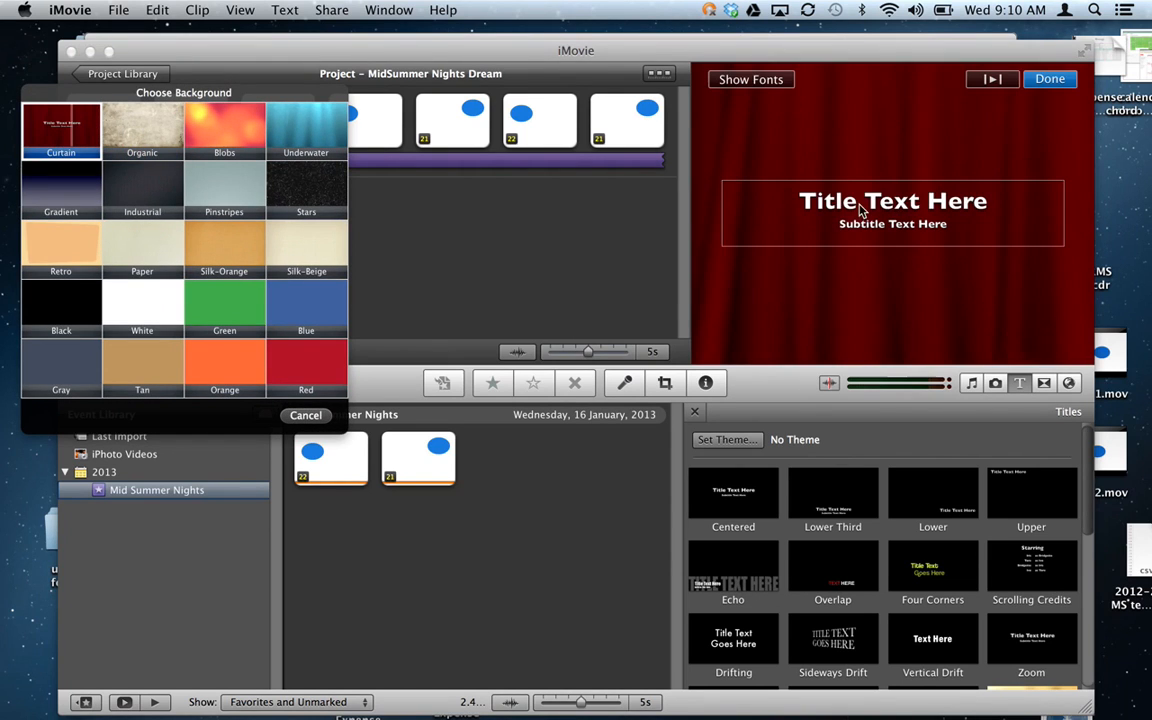
Replace the title text with 'Mid Summer Nights Dream' and a second line 'Act 4 Scene' plus an ID number.
{"action": "triple_click", "coordinate": [861, 207]}
{"action": "triple_click", "coordinate": [869, 247]}
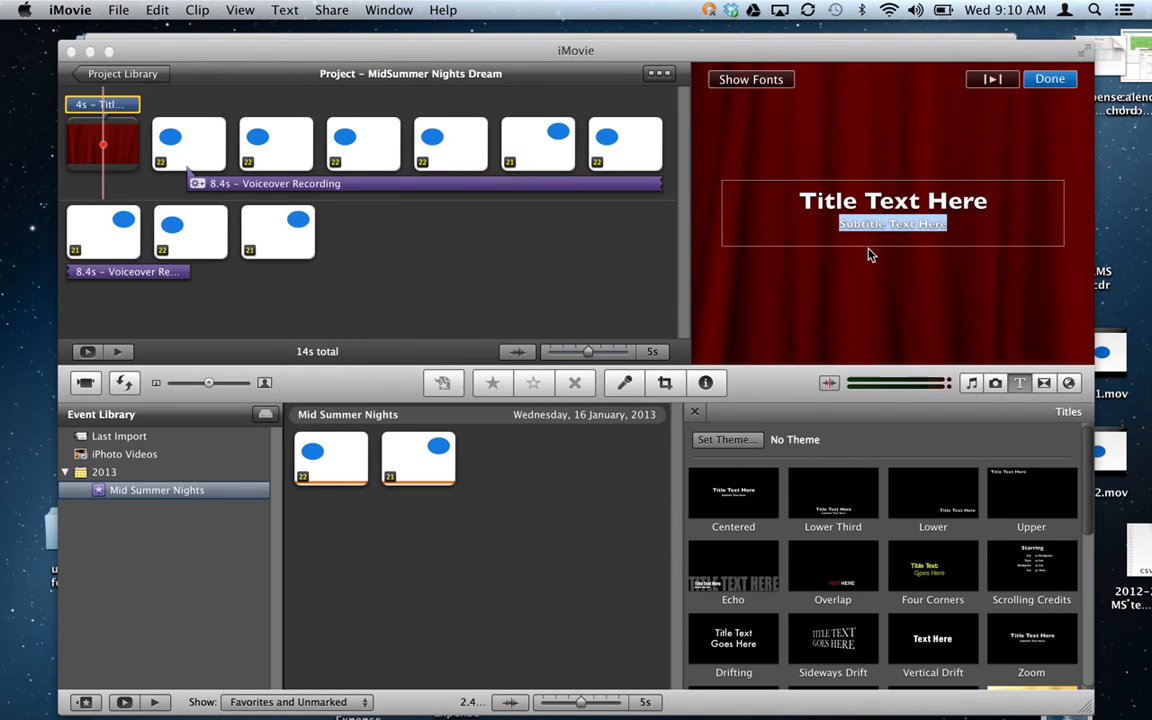
{"action": "left_click", "coordinate": [869, 250]}
{"action": "key", "text": "super+a"}
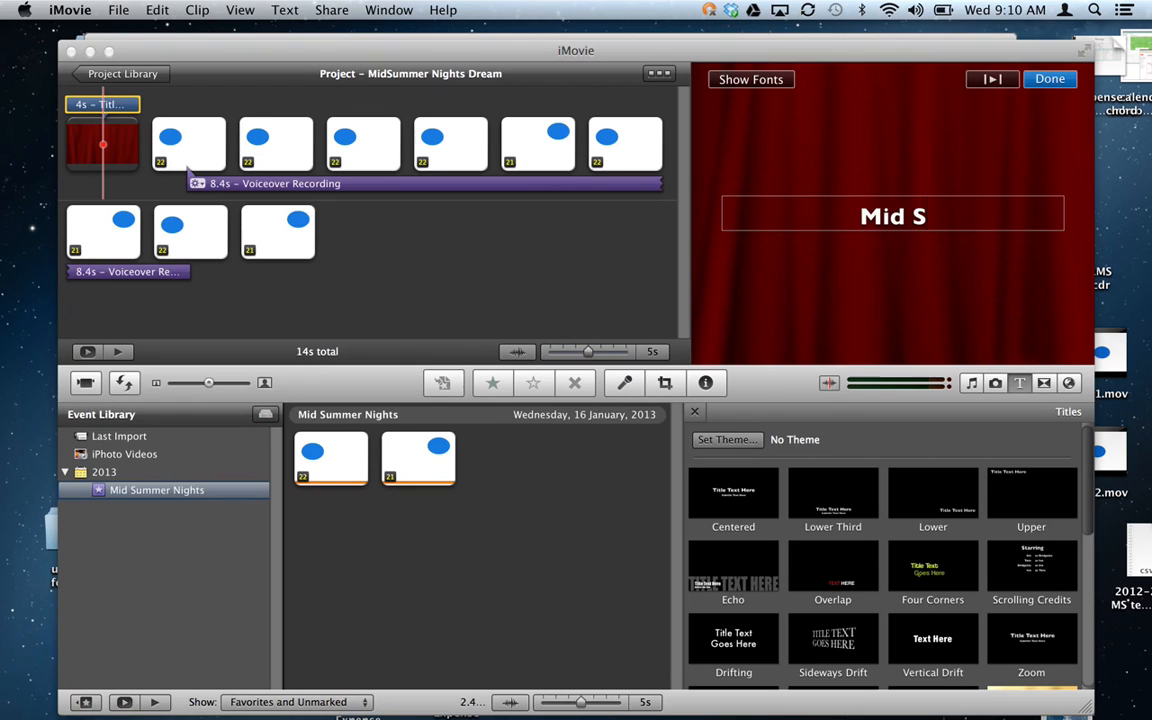
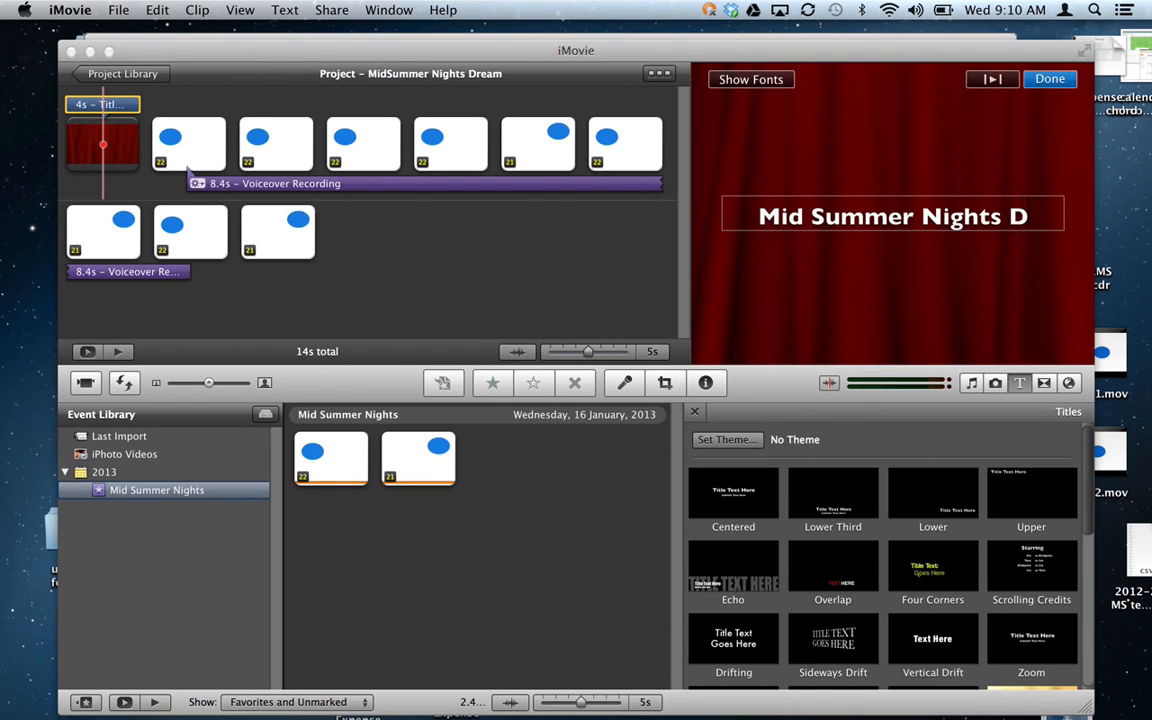
{"action": "key", "text": "Return"}
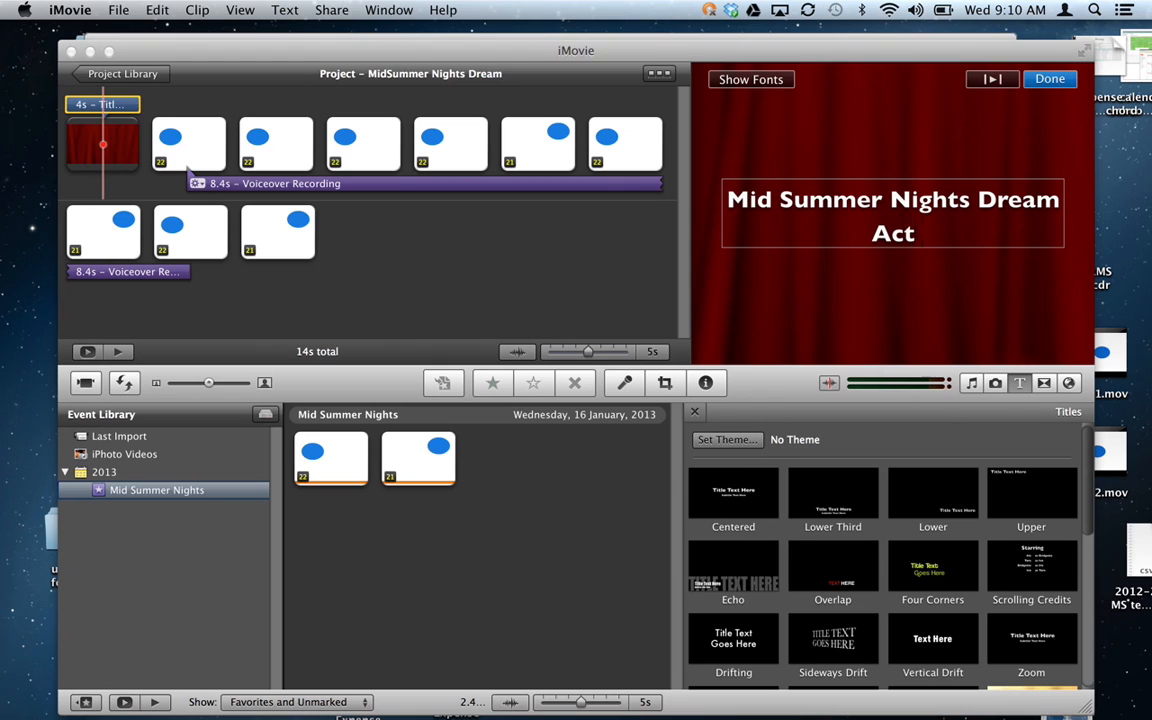
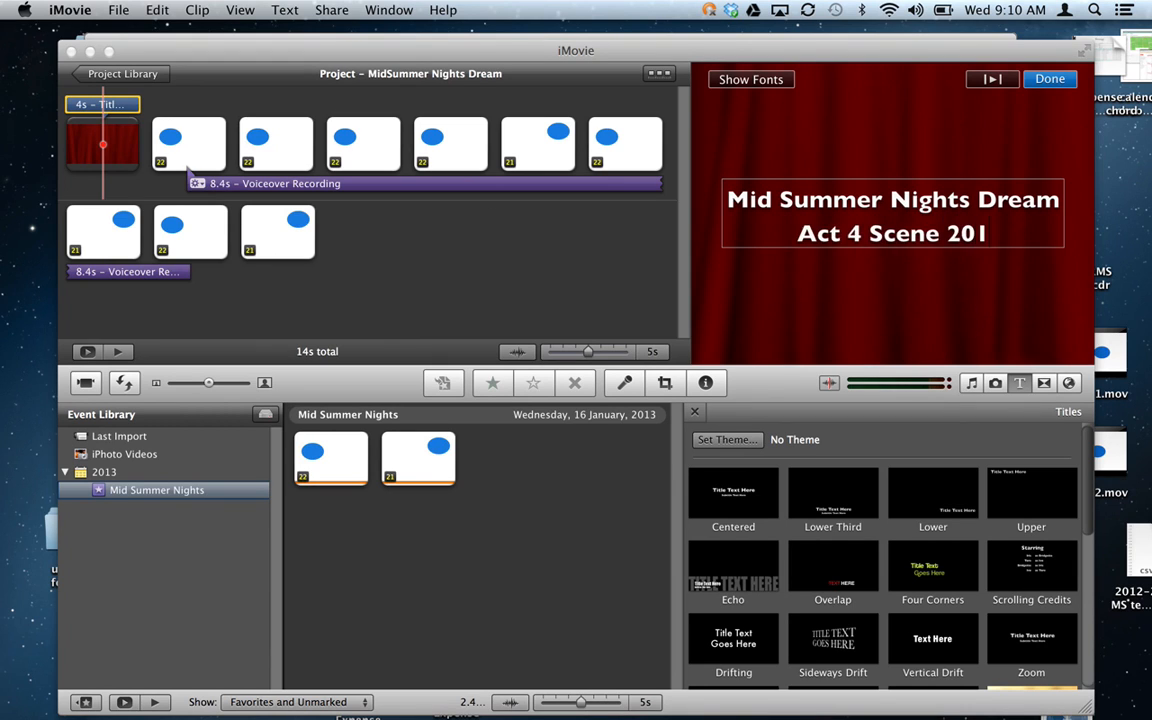
{"action": "left_click", "coordinate": [1047, 79]}
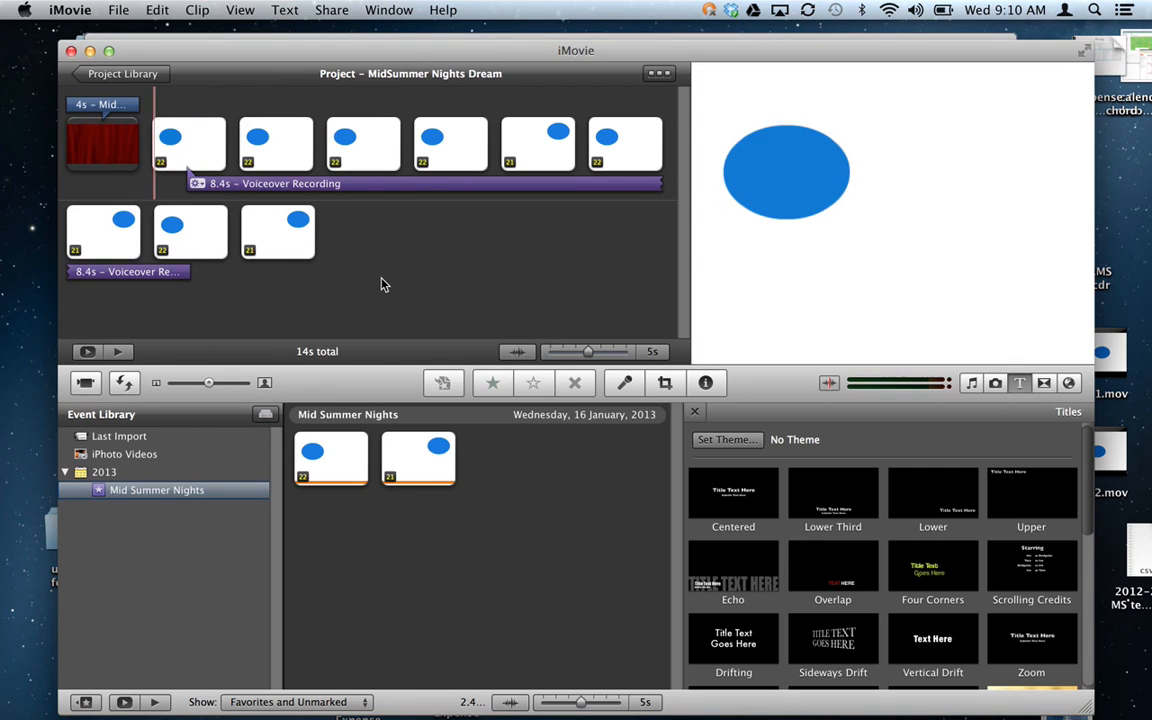
Use Share > Export Movie to export 'MidSummer Nights Dream' at Large 720x540 to the Desktop.
{"action": "left_click", "coordinate": [118, 10]}
{"action": "left_click", "coordinate": [123, 11]}
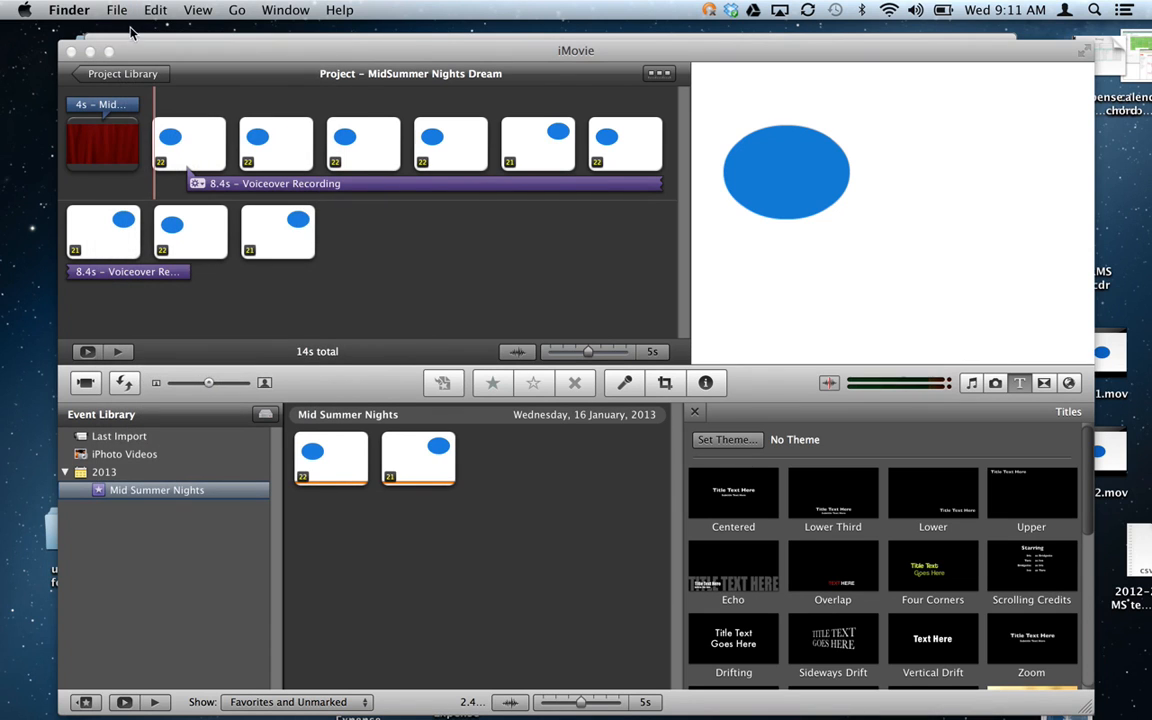
{"action": "left_click", "coordinate": [122, 55]}
{"action": "left_click", "coordinate": [118, 10]}
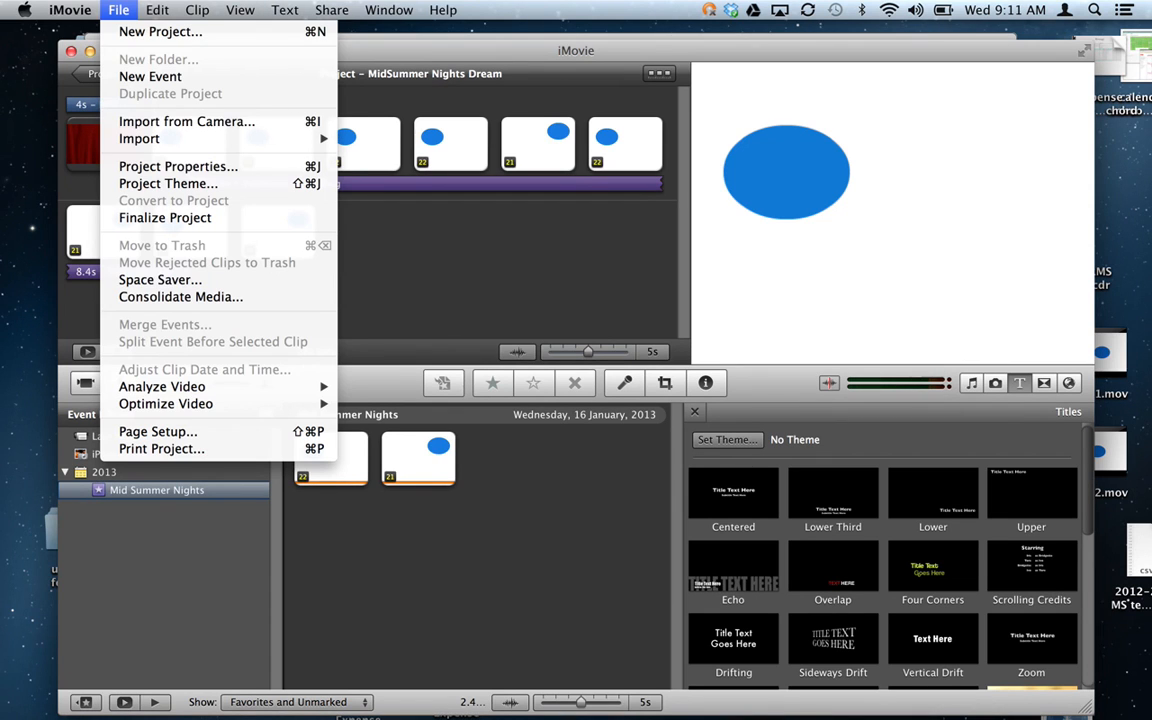
{"action": "mouse_move", "coordinate": [338, 10]}
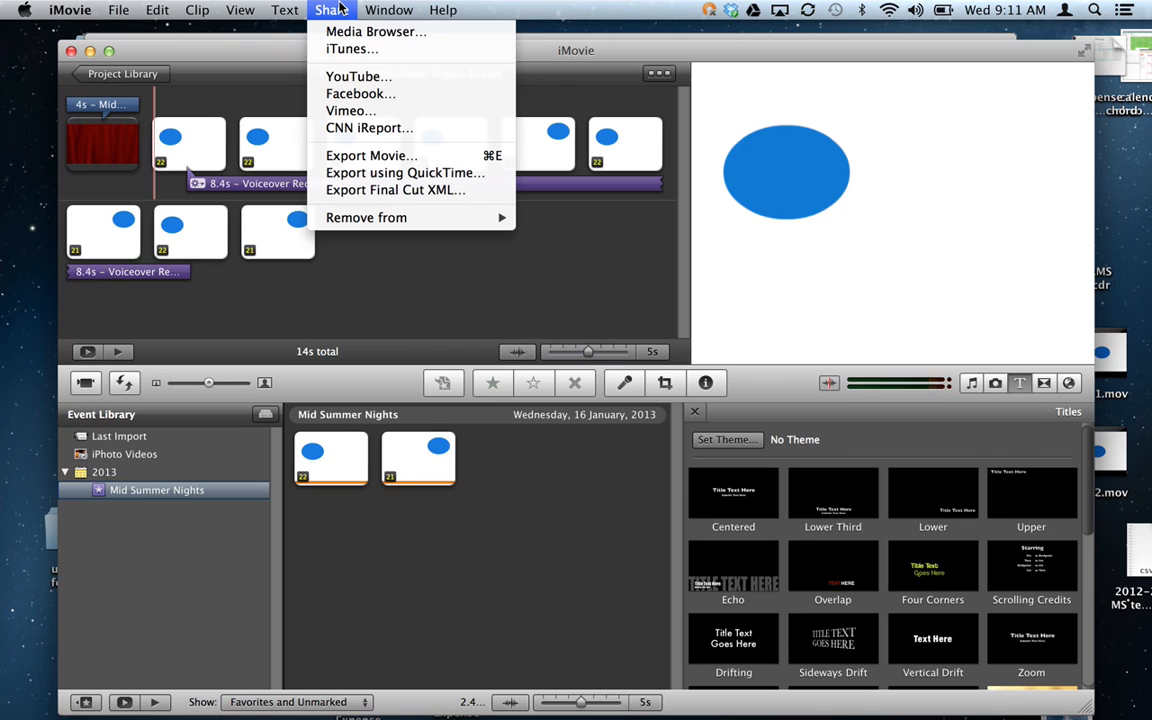
{"action": "left_click", "coordinate": [357, 155]}
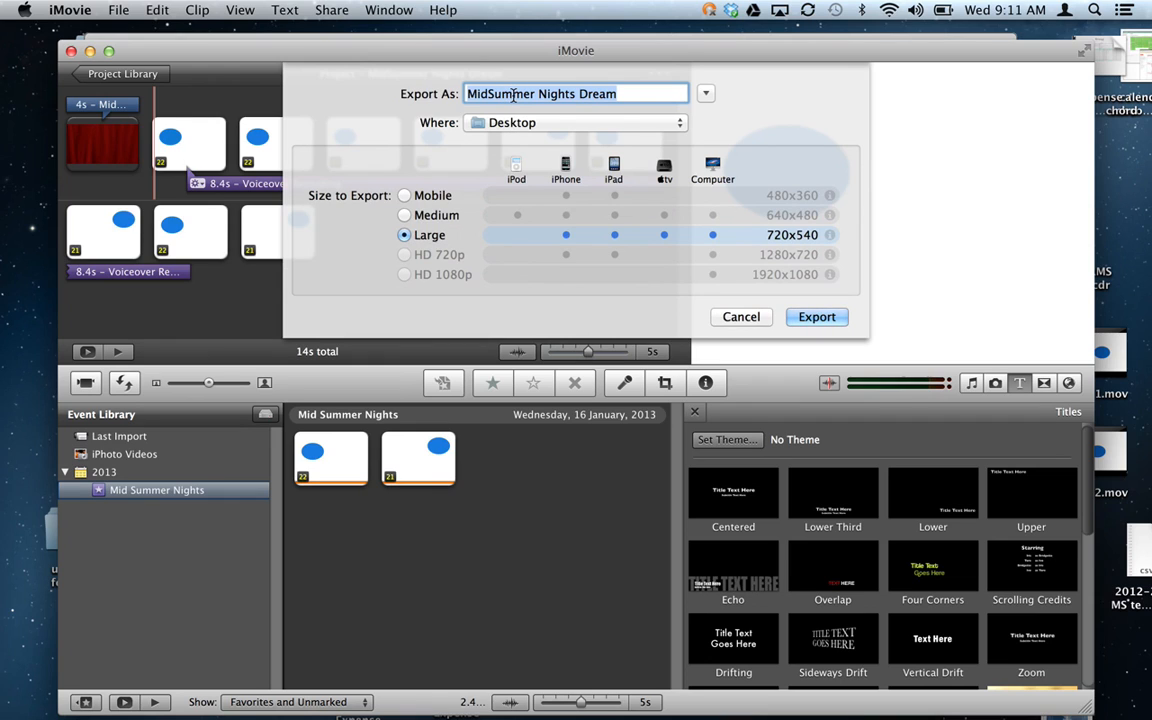
{"action": "left_click", "coordinate": [814, 318]}
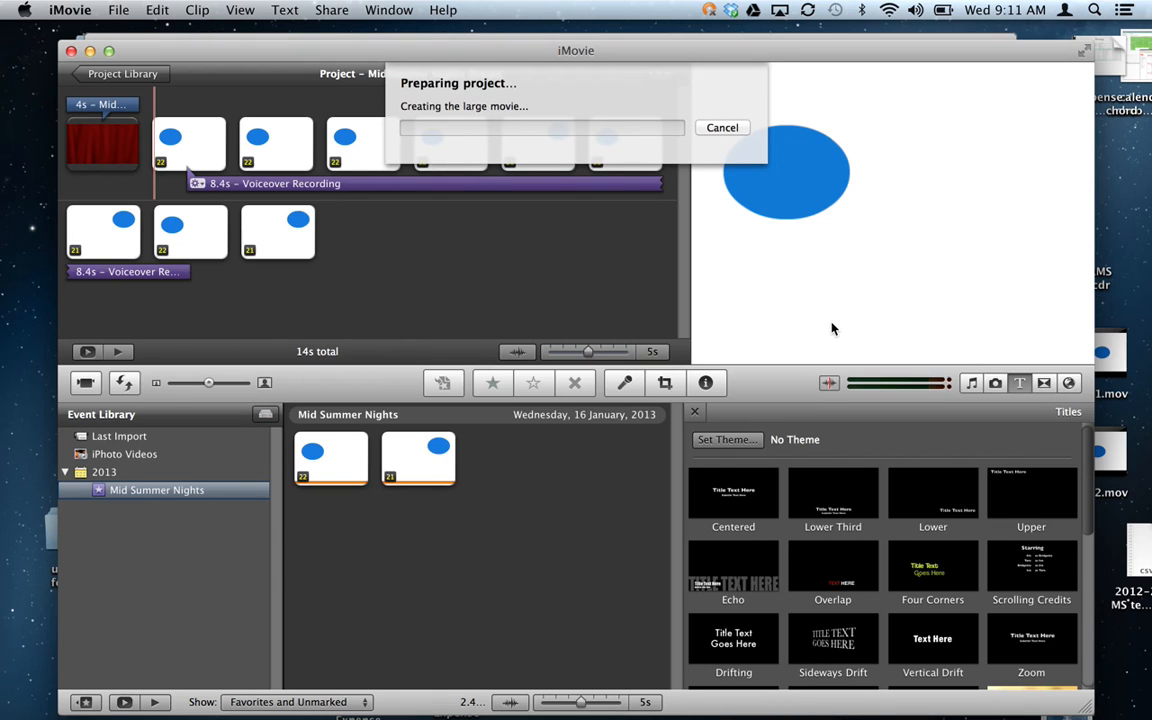
{"action": "left_click", "coordinate": [1049, 692]}
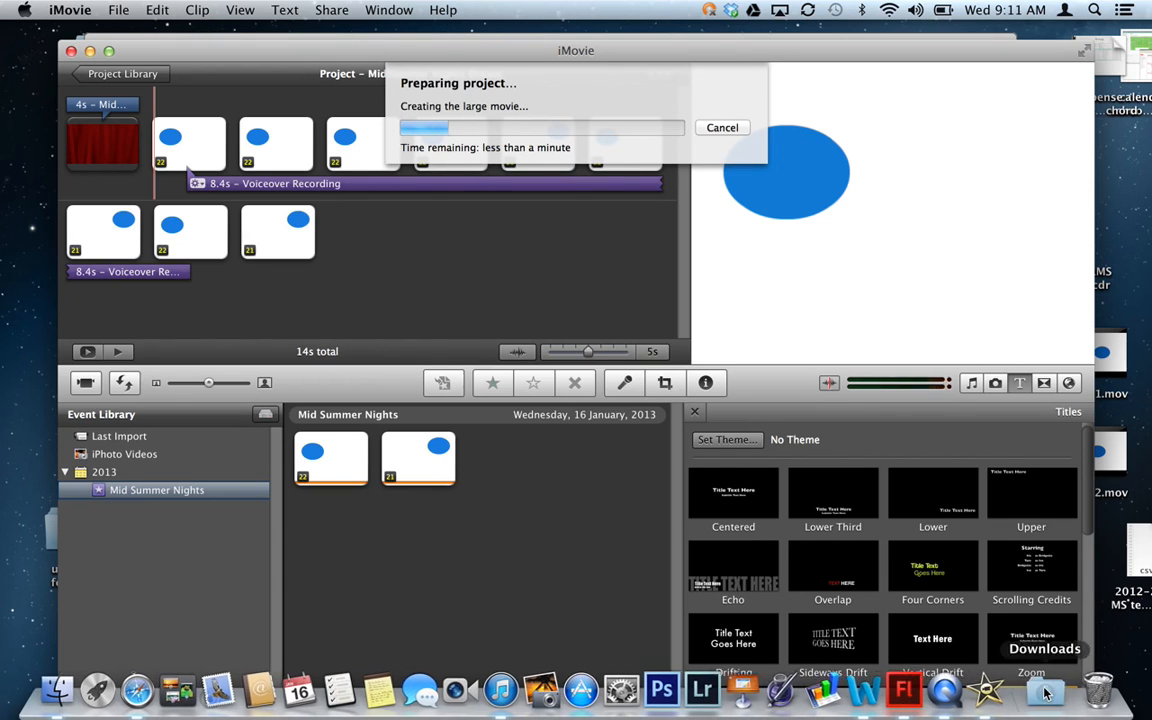